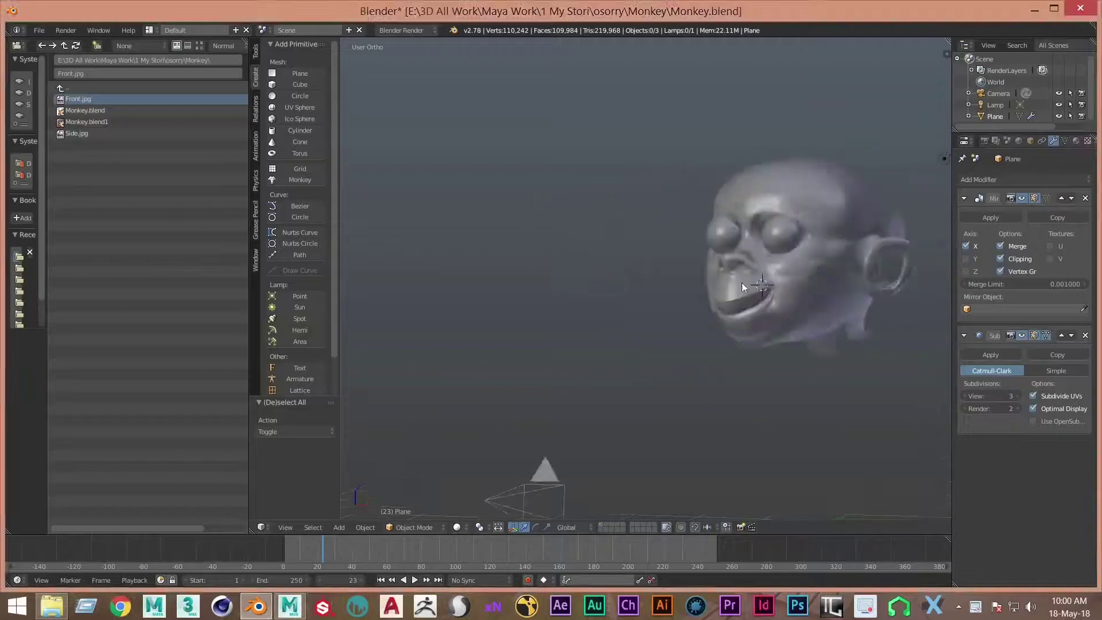
Enter Sculpt Mode on the monkey head and set the brush radius to 140 px.
scroll(648, 205, up, 5)
key(ctrl+Tab)
scroll(648, 205, down, 2)
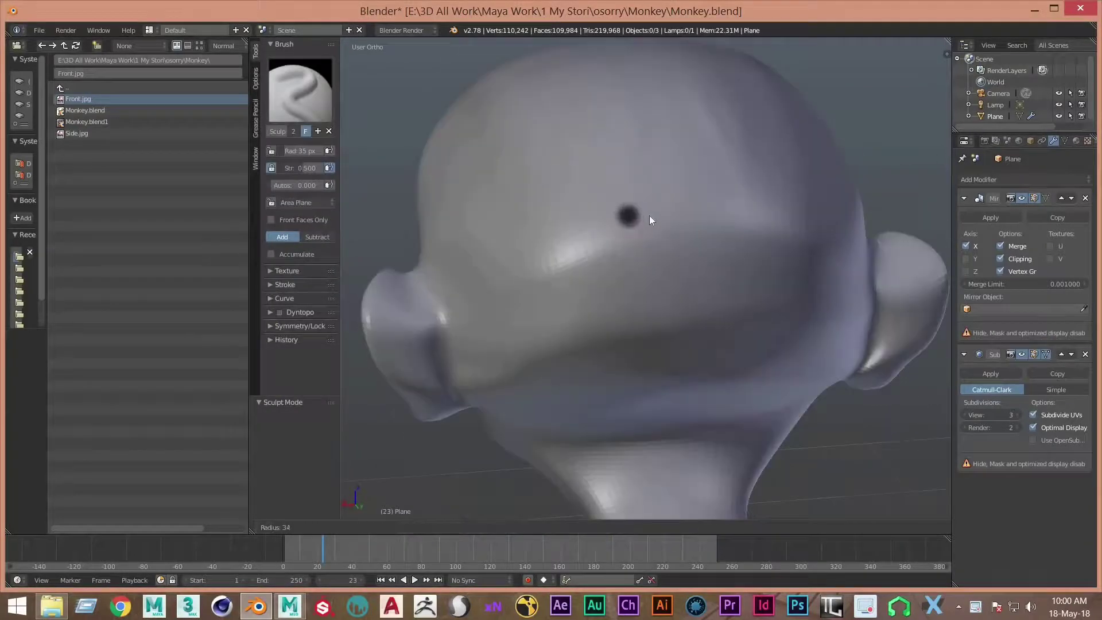
key(f)
click(643, 166)
mouse_move(643, 166)
middle_down()
mouse_move(876, 373)
mouse_move(763, 181)
mouse_move(755, 248)
mouse_move(669, 387)
mouse_move(706, 362)
mouse_move(573, 280)
mouse_move(792, 197)
mouse_move(889, 304)
middle_up()
Orbit around the sculpted head, return to Object Mode and save over the file.
middle_drag(696, 228, 561, 326)
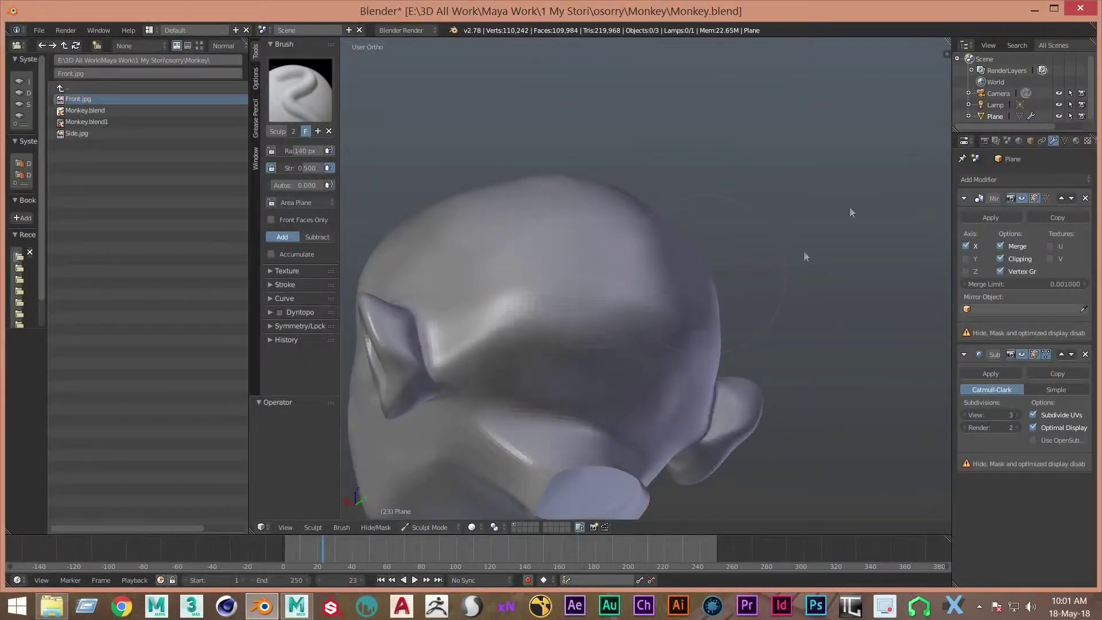
middle_drag(643, 326, 907, 292)
key(ctrl+Tab)
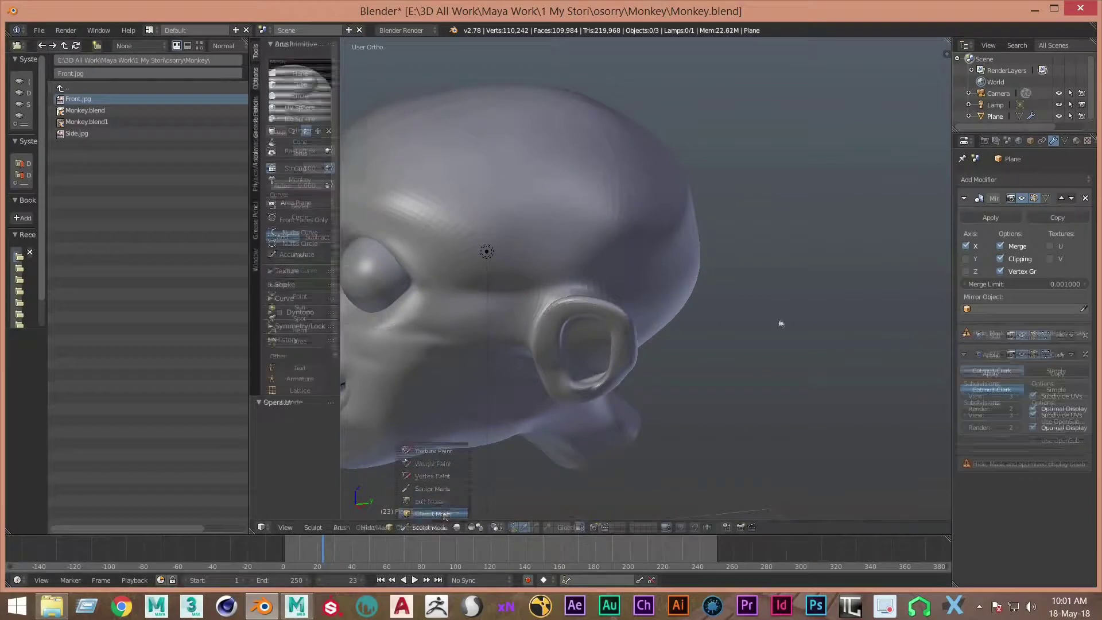
middle_drag(777, 319, 483, 489)
key(ctrl+s)
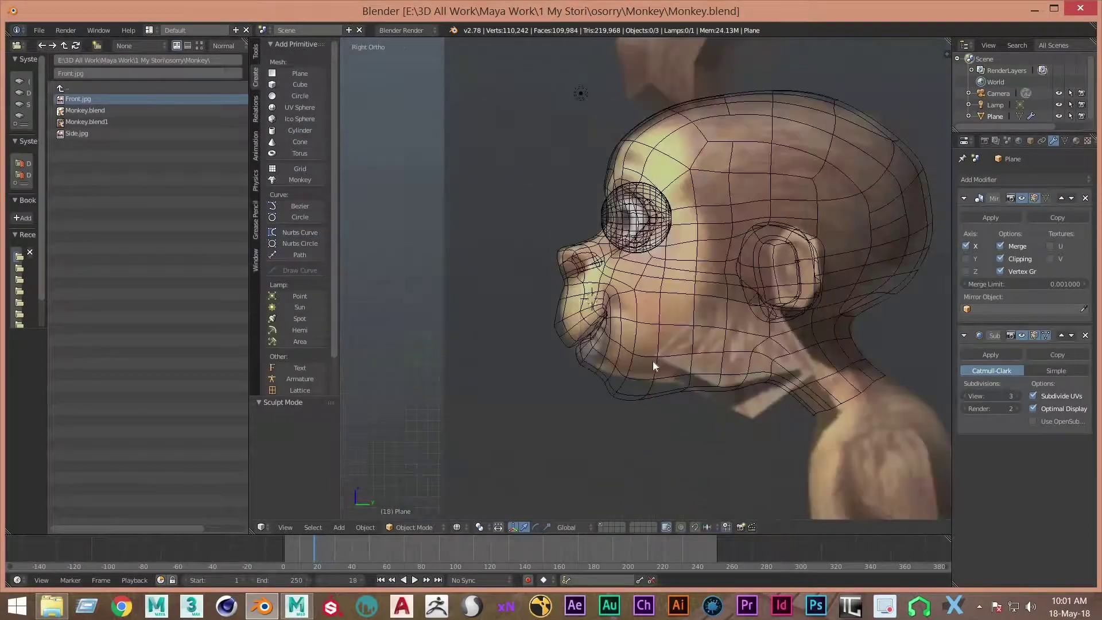
Turn the left area into an image viewer and restore the animation Timeline.
scroll(652, 360, up, 3)
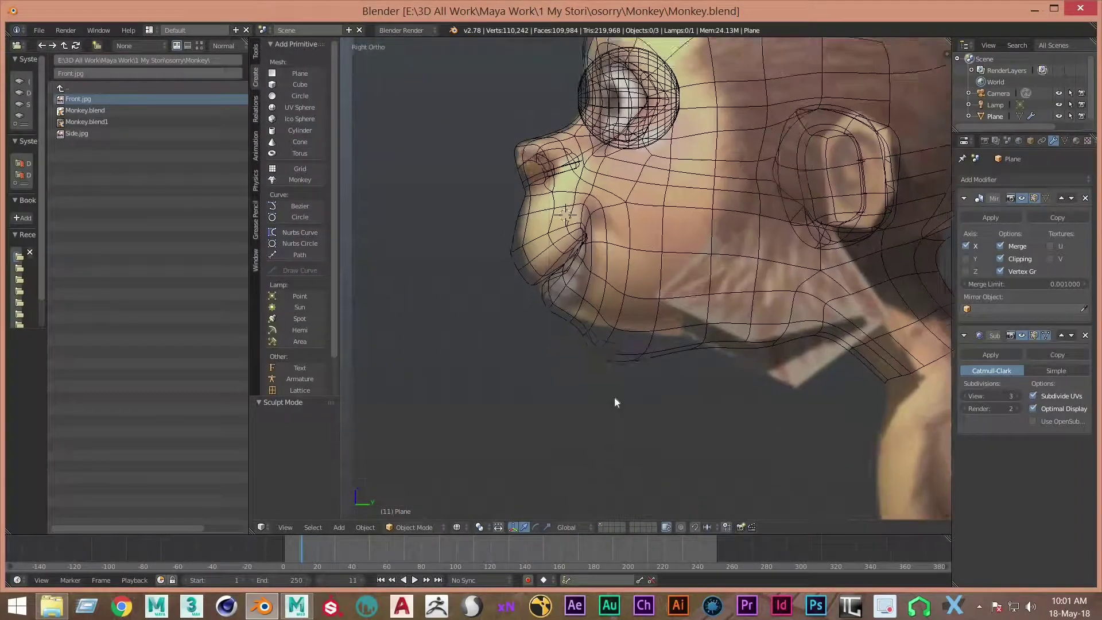
scroll(614, 396, up, 2)
click(17, 580)
click(40, 493)
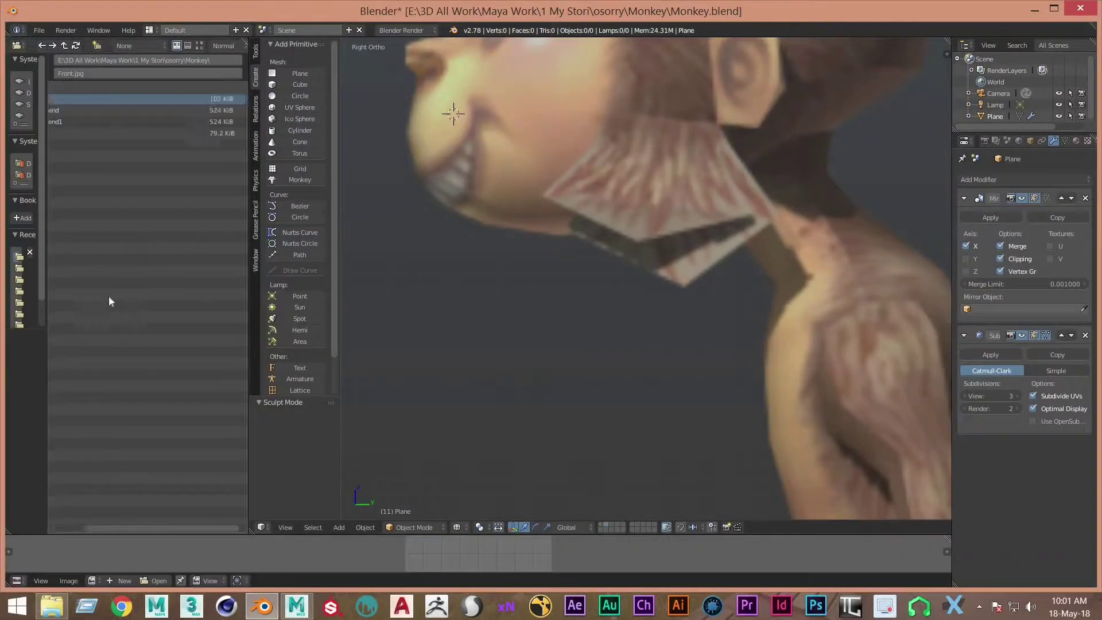
click(40, 549)
click(17, 45)
Show the Front.jpg reference in an image viewer and add a cylinder at the 3D cursor.
click(40, 133)
click(92, 528)
click(103, 420)
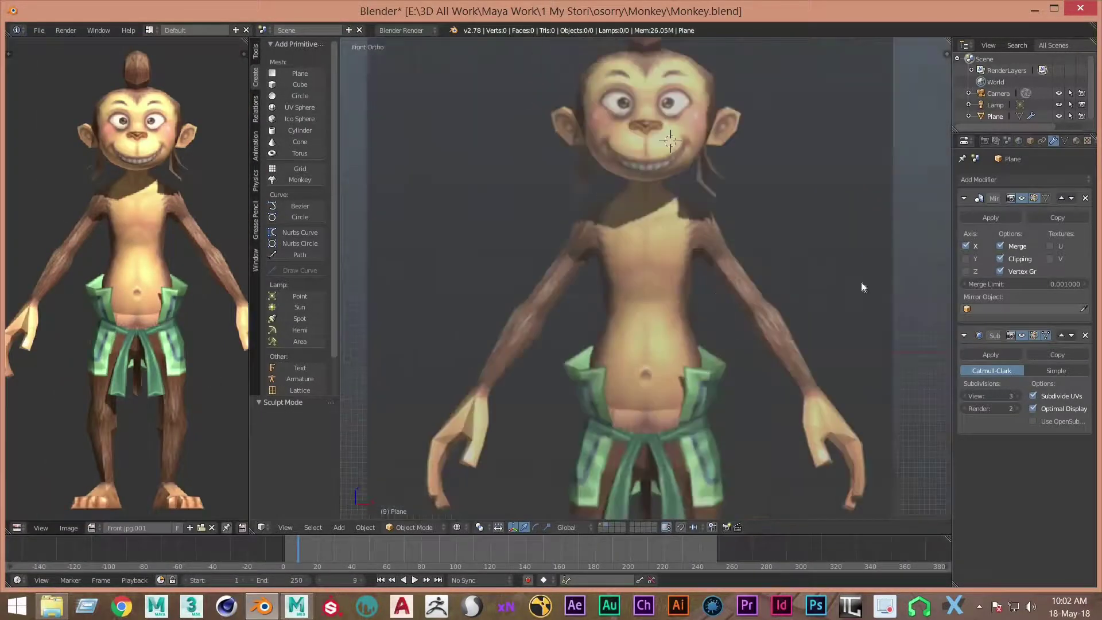
click(302, 131)
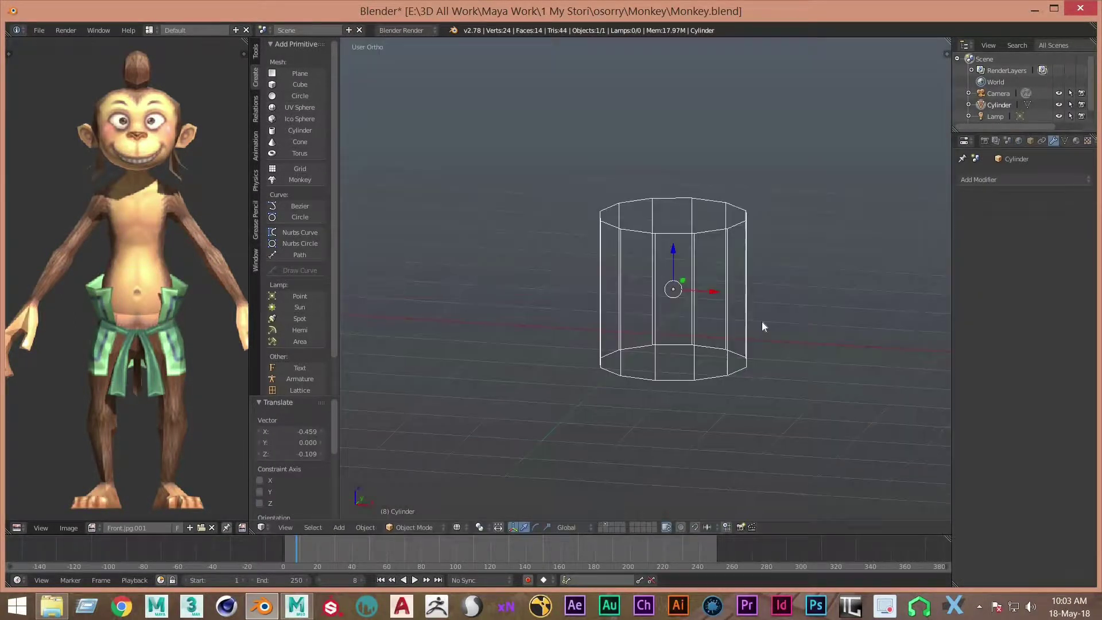
Switch to solid shading and knife-cut the cylinder down its middle in Edit Mode.
key(z)
mouse_move(758, 355)
middle_down()
mouse_move(693, 319)
mouse_move(729, 498)
middle_up()
key(Tab)
key(k)
click(691, 115)
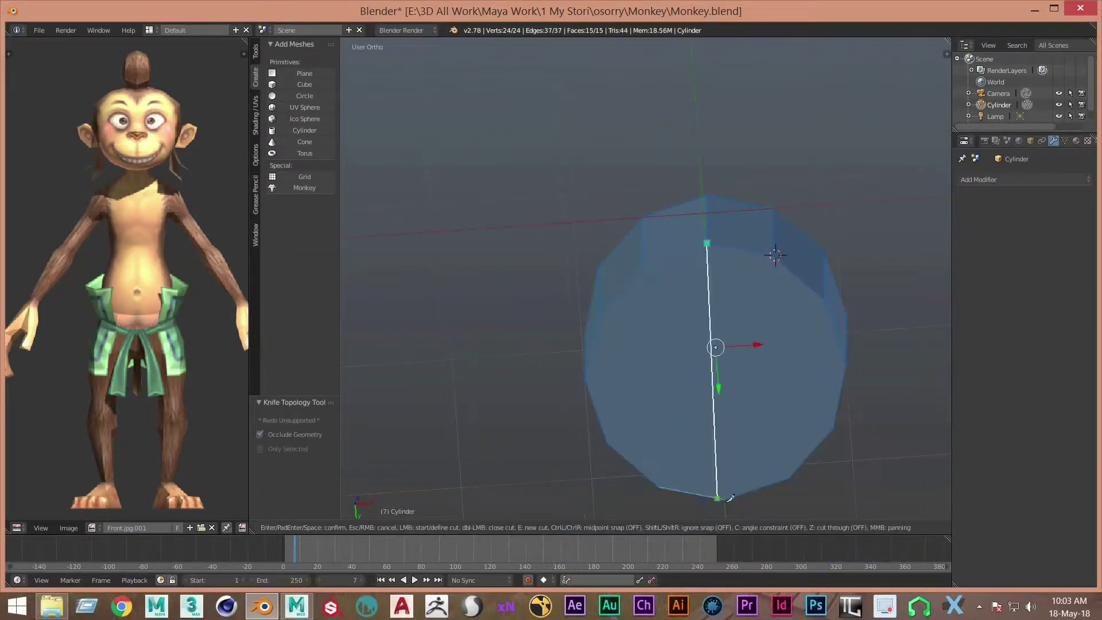
key(Return)
key(w)
From the front view, select one half's faces and delete them.
key(KP_1)
key(ctrl+Tab)
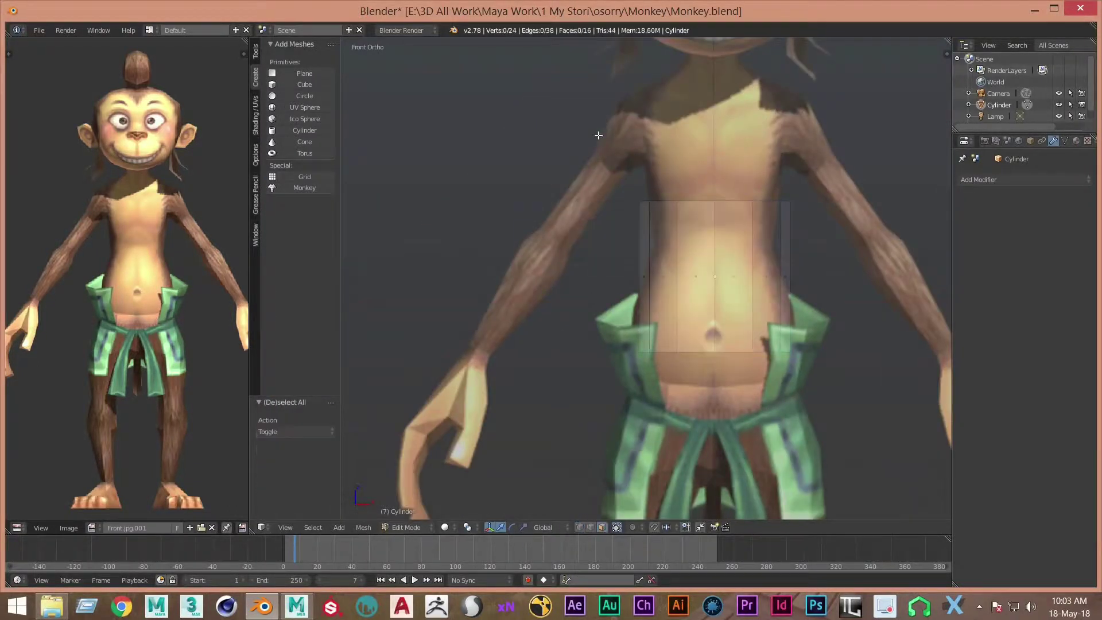
middle_drag(706, 471, 708, 267)
key(x)
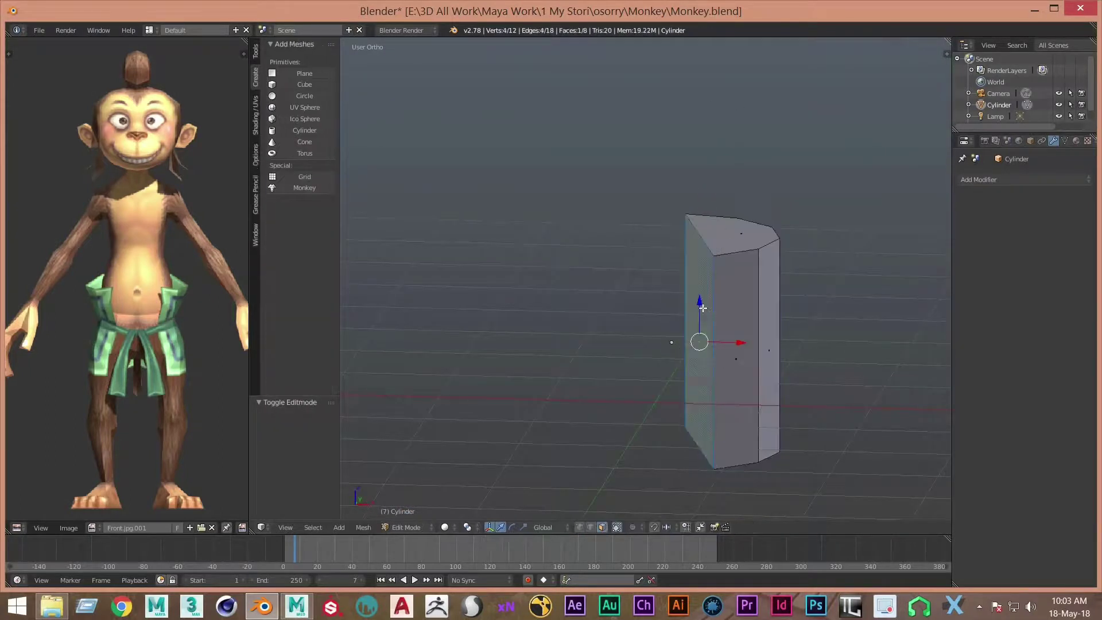
Try a Mirror modifier, delete an extra face, then remove the modifier again.
click(978, 179)
click(815, 281)
middle_drag(814, 281, 726, 258)
key(ctrl+z)
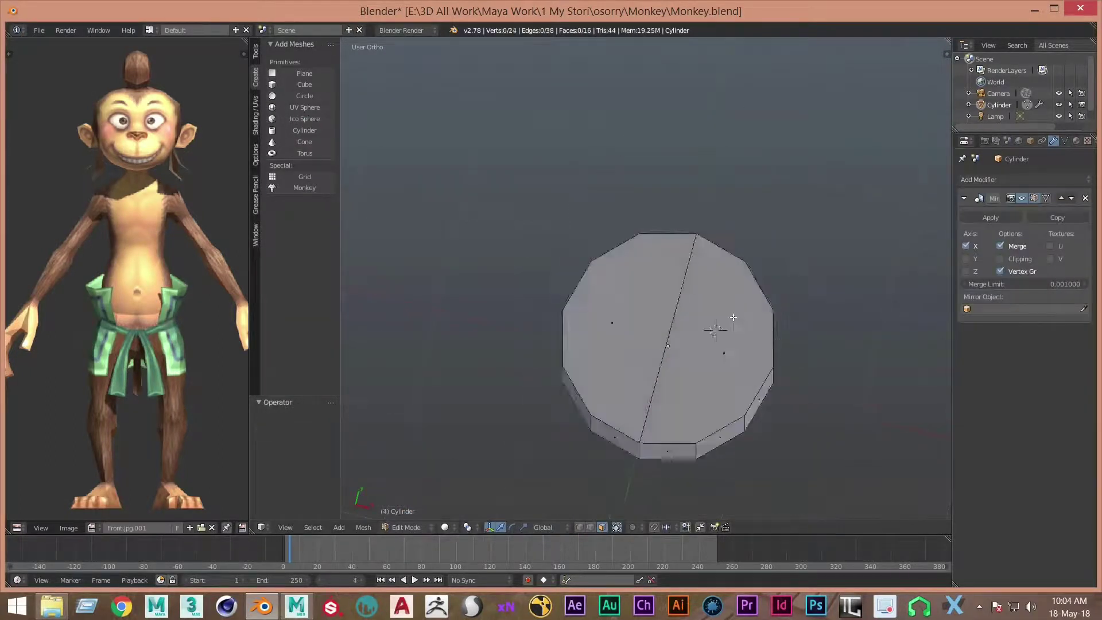
middle_drag(713, 327, 875, 198)
shift+right_click(659, 340)
key(x)
middle_drag(638, 171, 806, 338)
click(1084, 197)
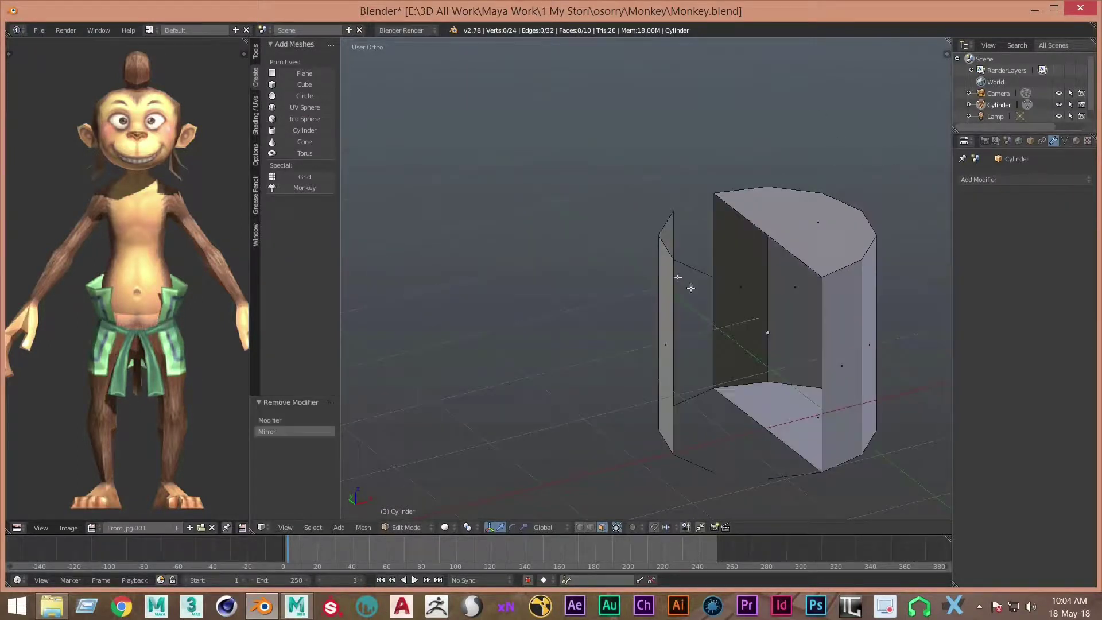
Select and delete two leftover edges, then view the remaining half from the top.
middle_drag(804, 258, 659, 225)
key(ctrl+Tab)
middle_drag(768, 327, 748, 373)
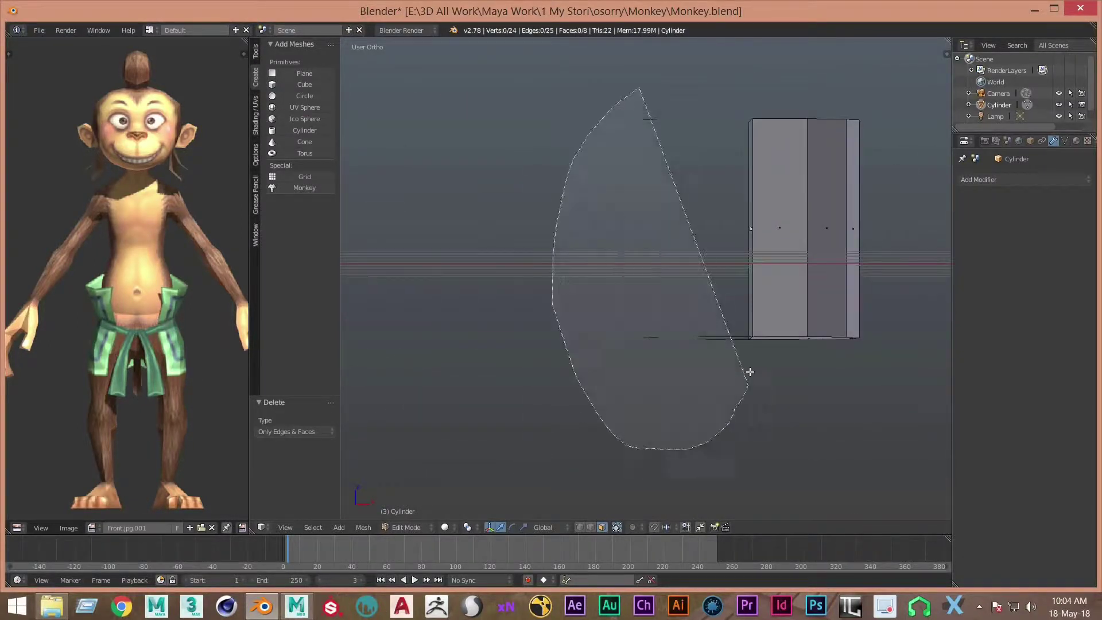
key(ctrl+Tab)
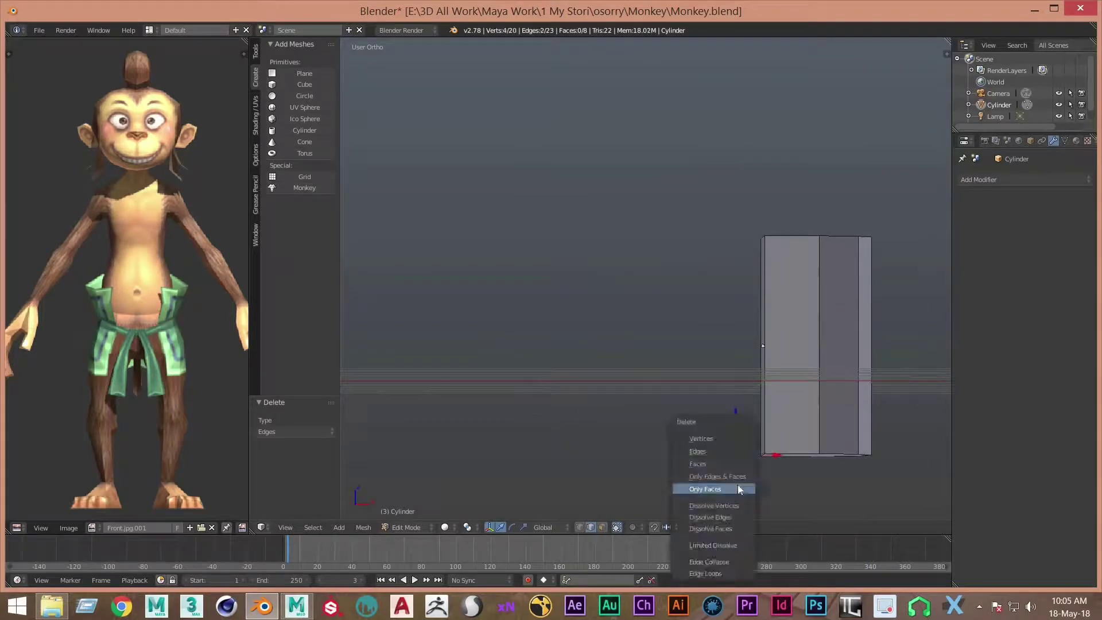
middle_drag(738, 488, 688, 367)
key(KP_7)
click(1024, 179)
Add a Mirror modifier to the half and switch to vertex selection in front view.
click(860, 291)
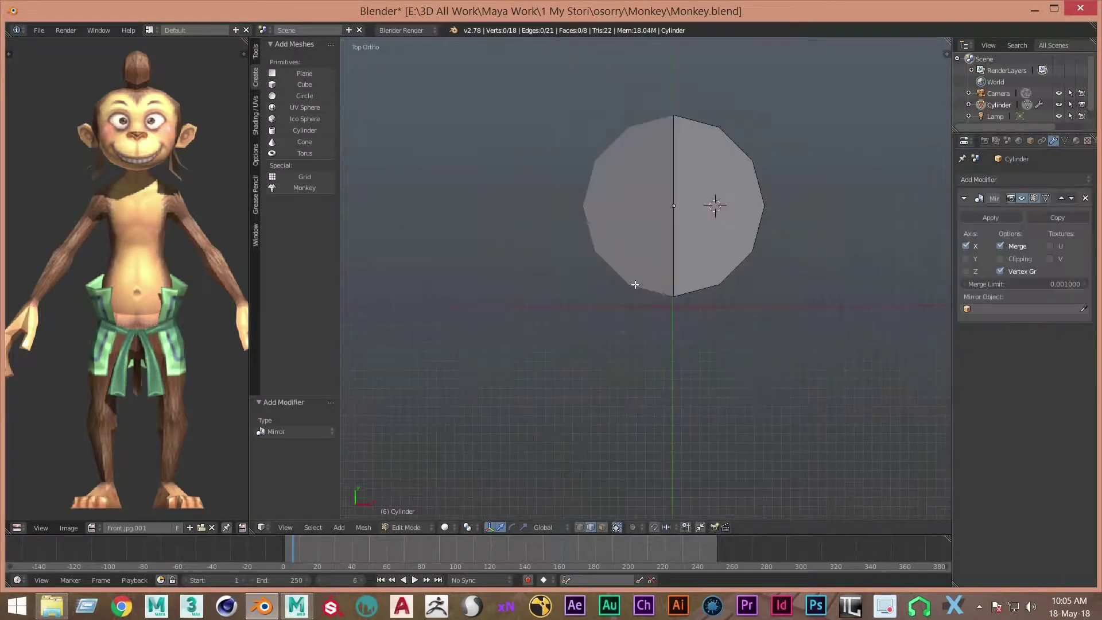
key(KP_1)
key(ctrl+Tab)
click(643, 308)
scroll(769, 327, up, 3)
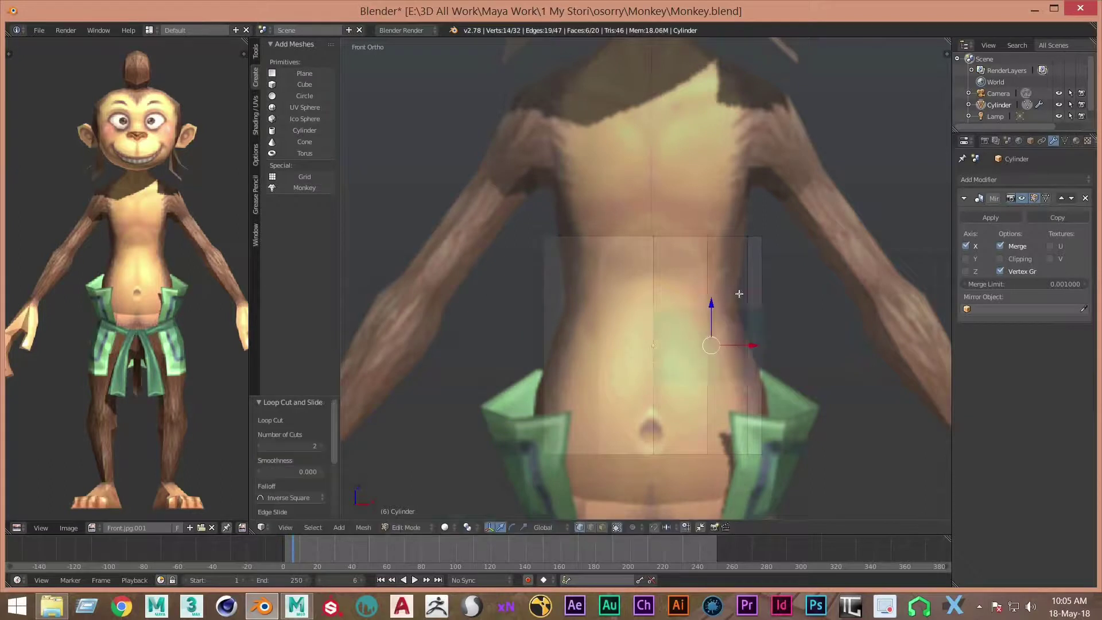
scroll(739, 293, up, 2)
Move the torso's top-right vertices along X to fit the reference outline.
key(a)
right_click(761, 214)
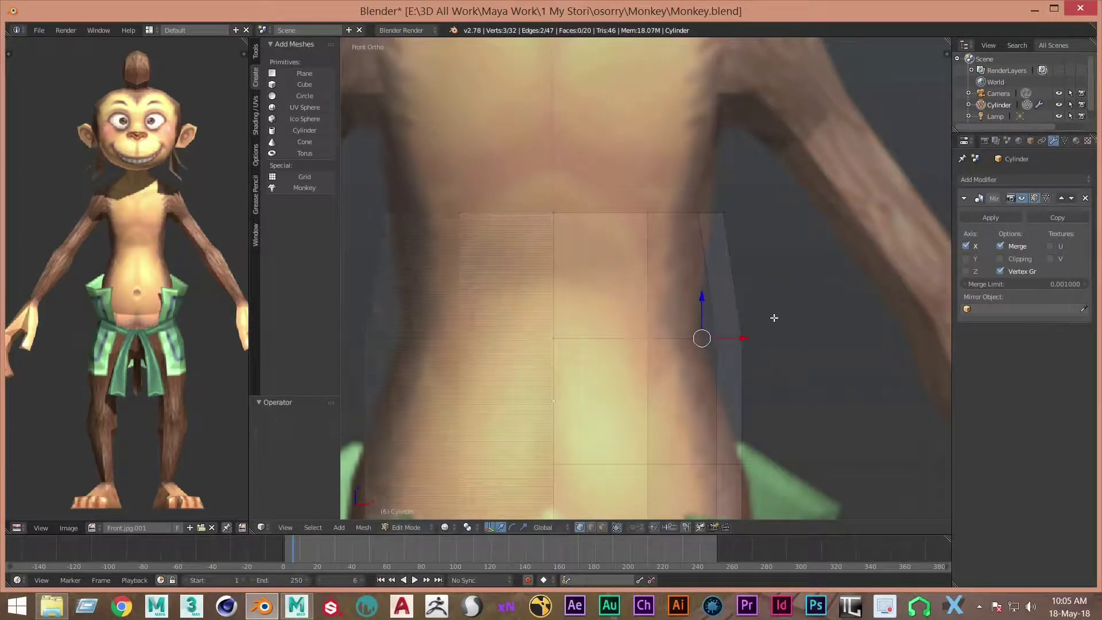
shift+middle_drag(772, 314, 695, 418)
scroll(695, 417, up, 2)
key(g)
key(x)
click(729, 235)
scroll(730, 235, down, 4)
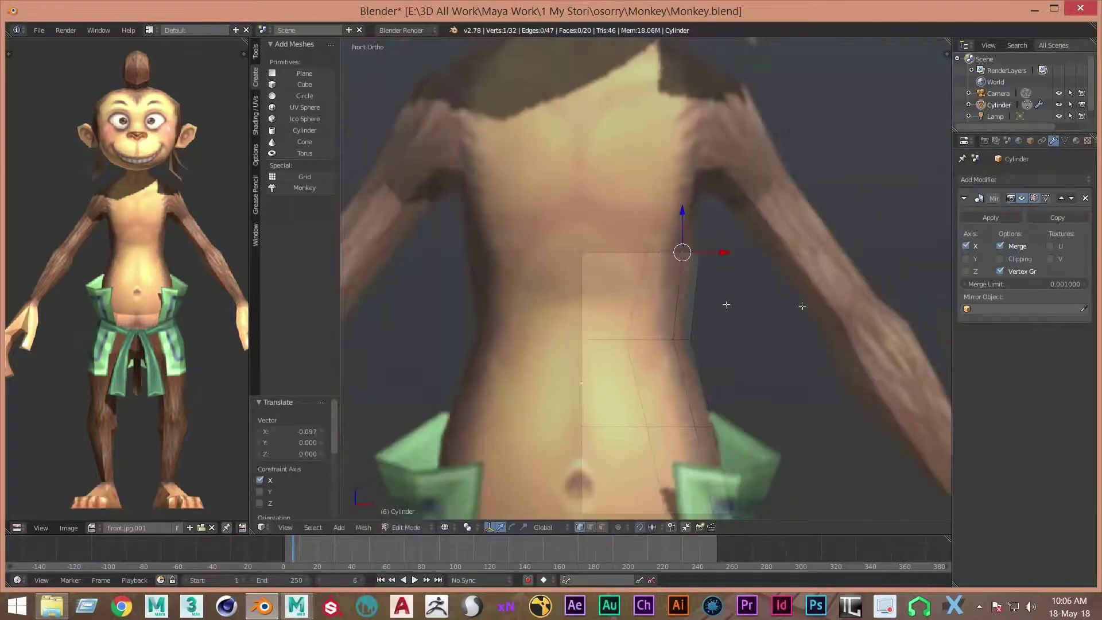
middle_drag(683, 250, 714, 321)
Extrude the top face up toward the chest and show wireframe over the side reference.
key(e)
click(714, 350)
key(KP_1)
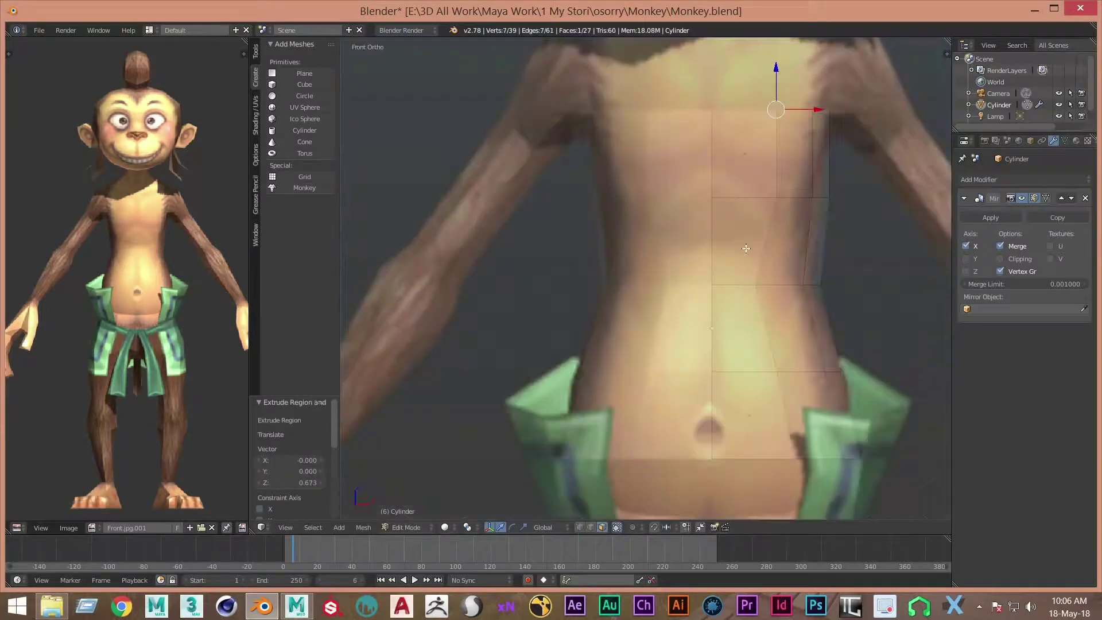
key(KP_3)
key(Tab)
key(z)
key(Tab)
key(a)
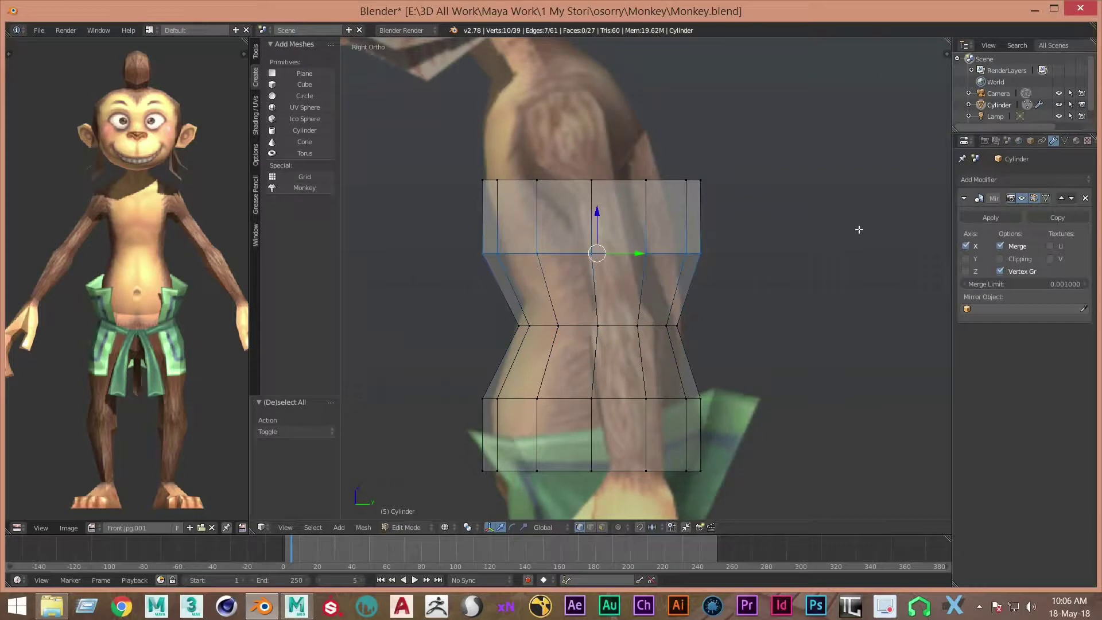
Rotate and scale the torso's edge loops in side view to match the reference.
click(797, 251)
key(a)
scroll(437, 191, up, 1)
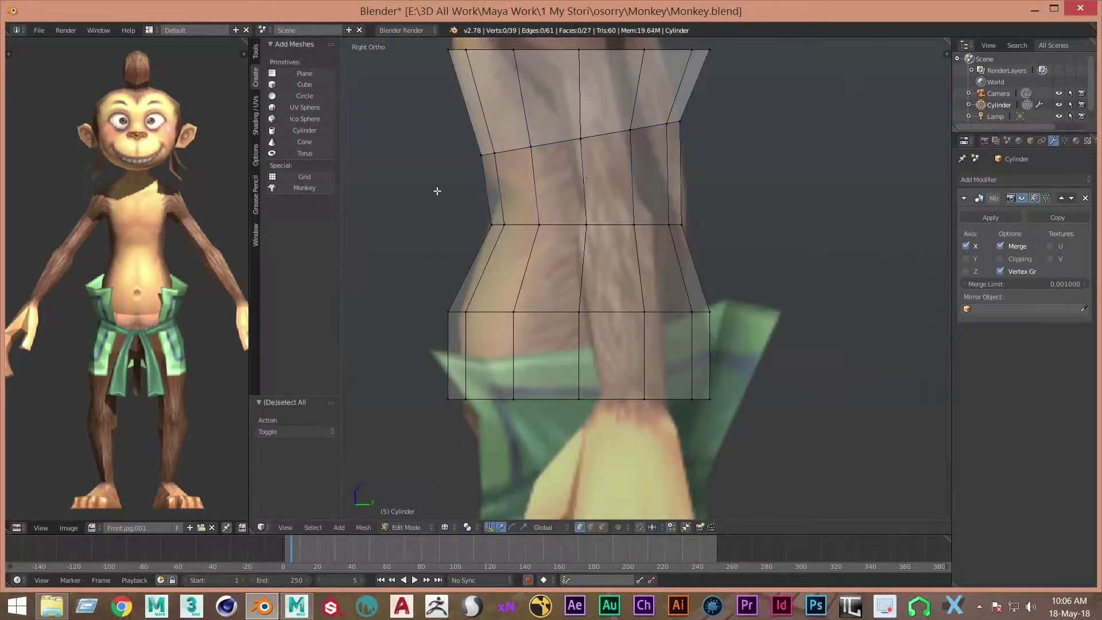
key(a)
shift+middle_drag(737, 290, 786, 213)
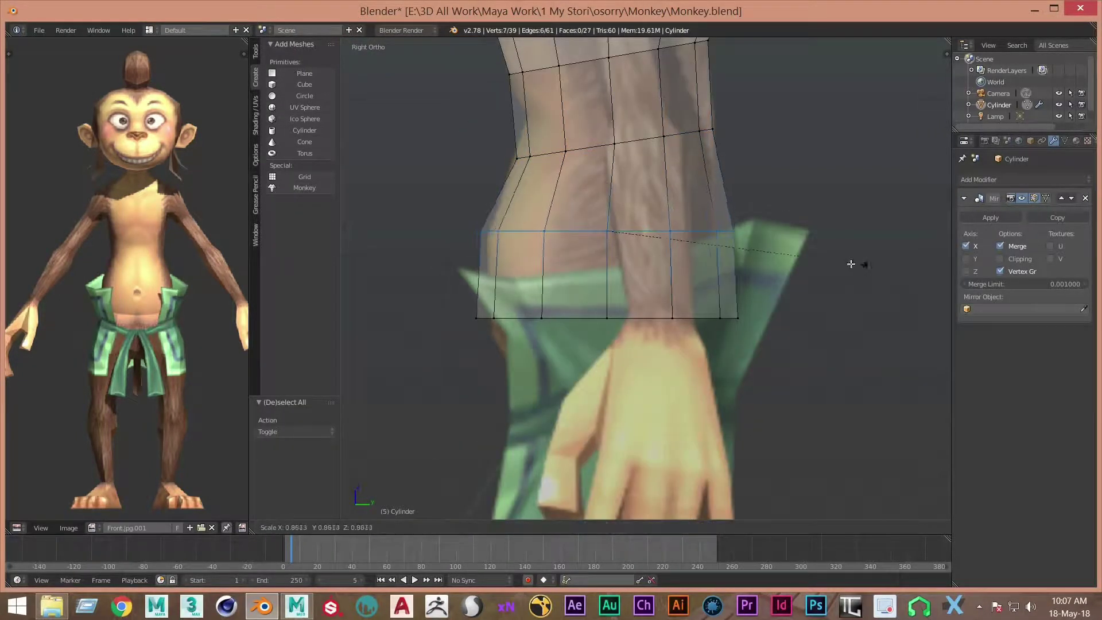
scroll(651, 234, down, 2)
shift+middle_drag(505, 91, 505, 230)
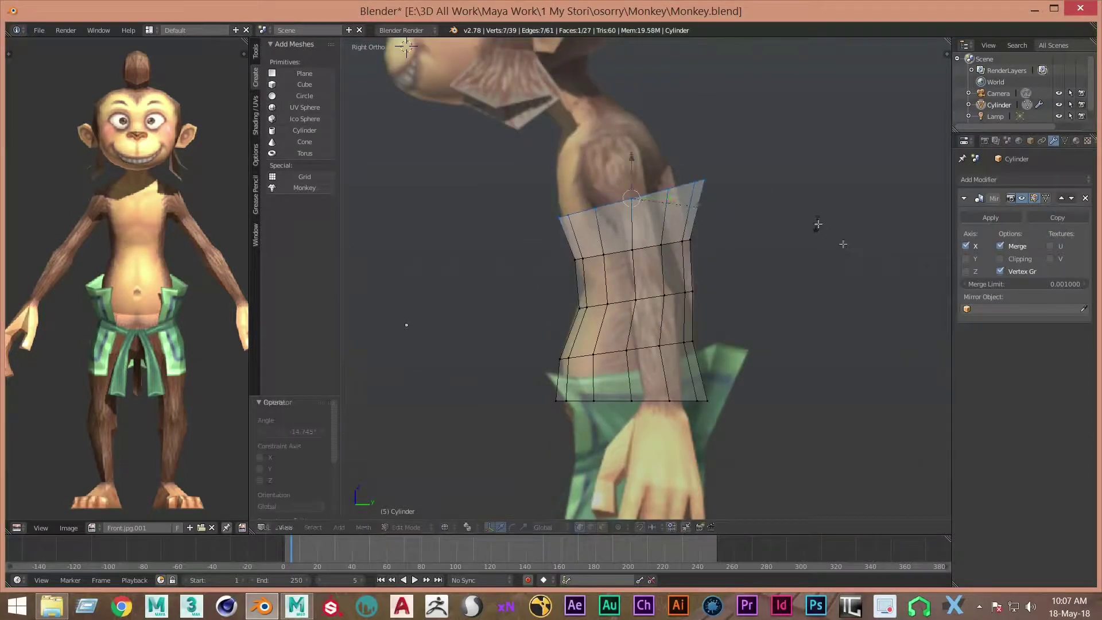
click(658, 199)
key(a)
key(KP_1)
scroll(694, 276, up, 2)
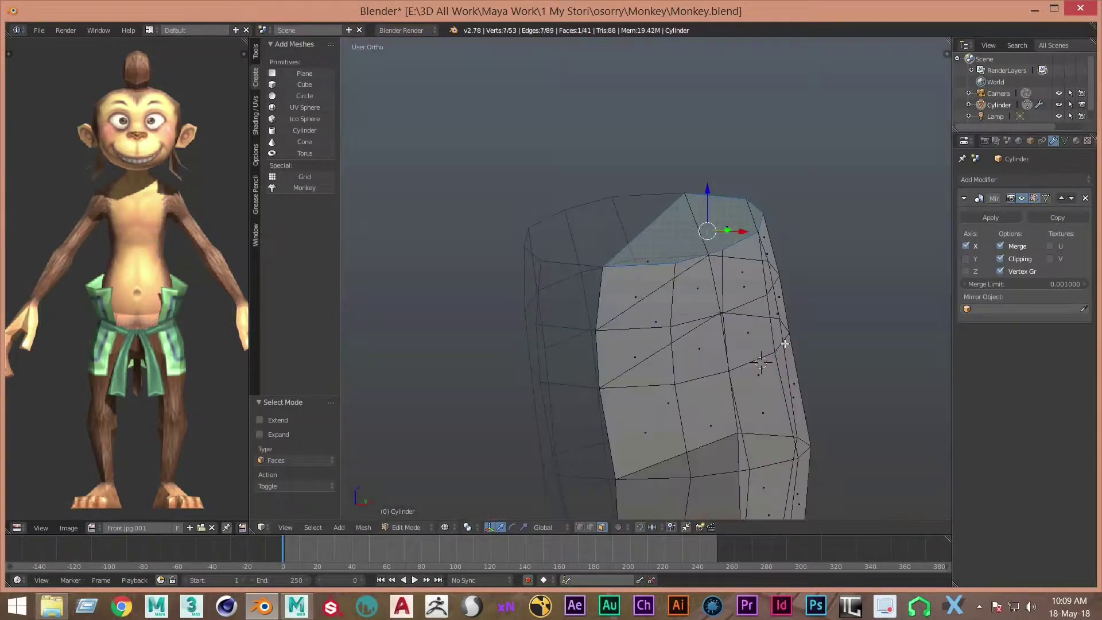
Extrude the selected shoulder faces and shift them sideways along X toward the arm.
key(e)
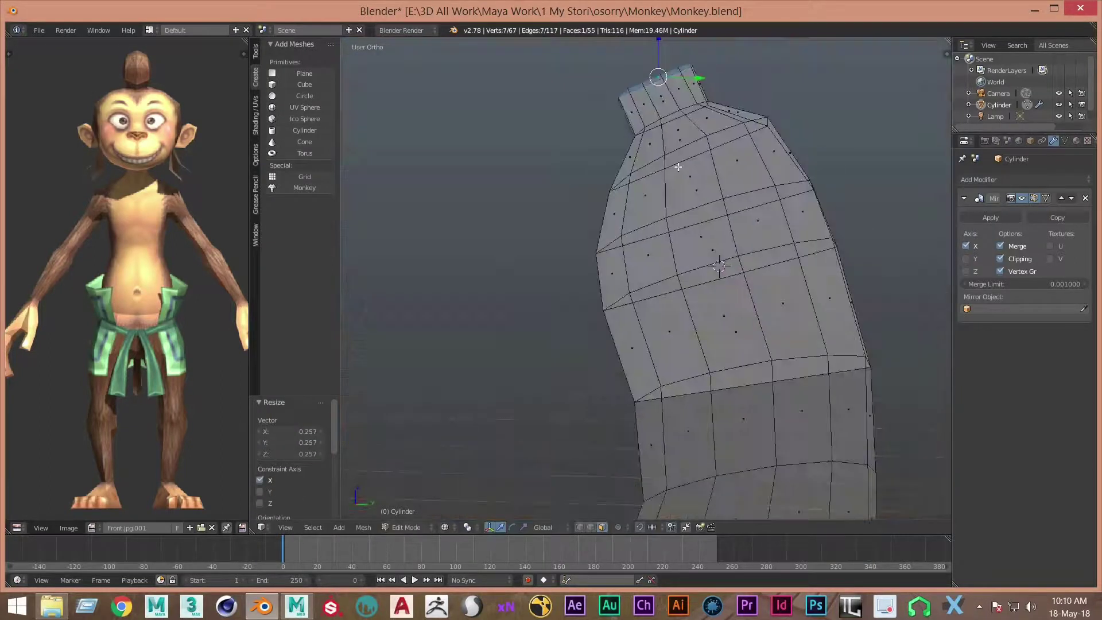
scroll(743, 199, down, 3)
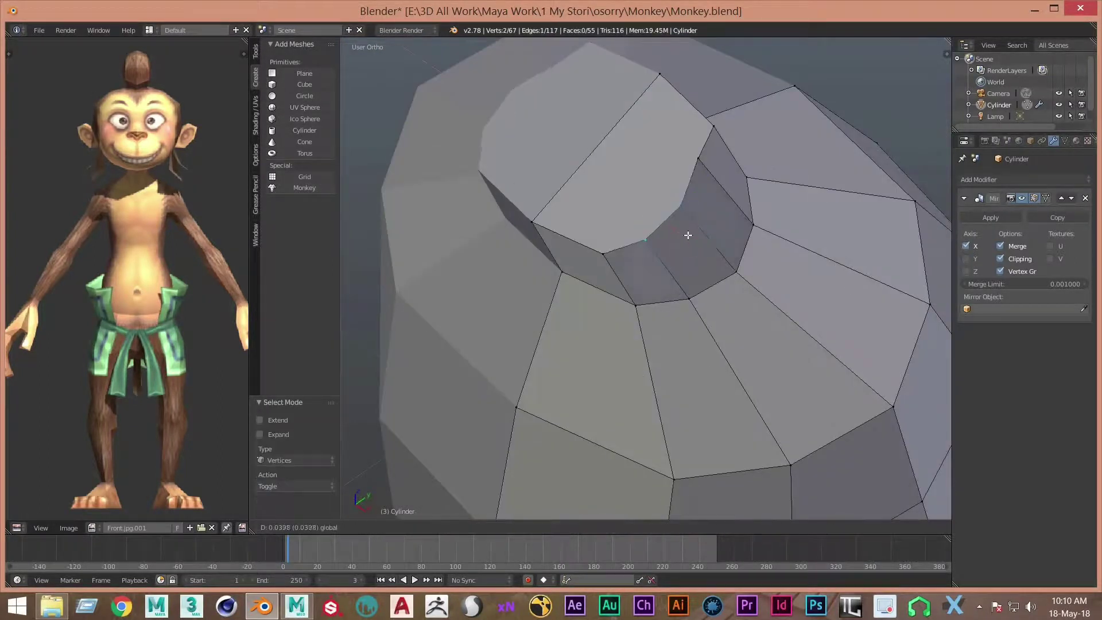
drag(654, 206, 671, 208)
scroll(767, 343, down, 3)
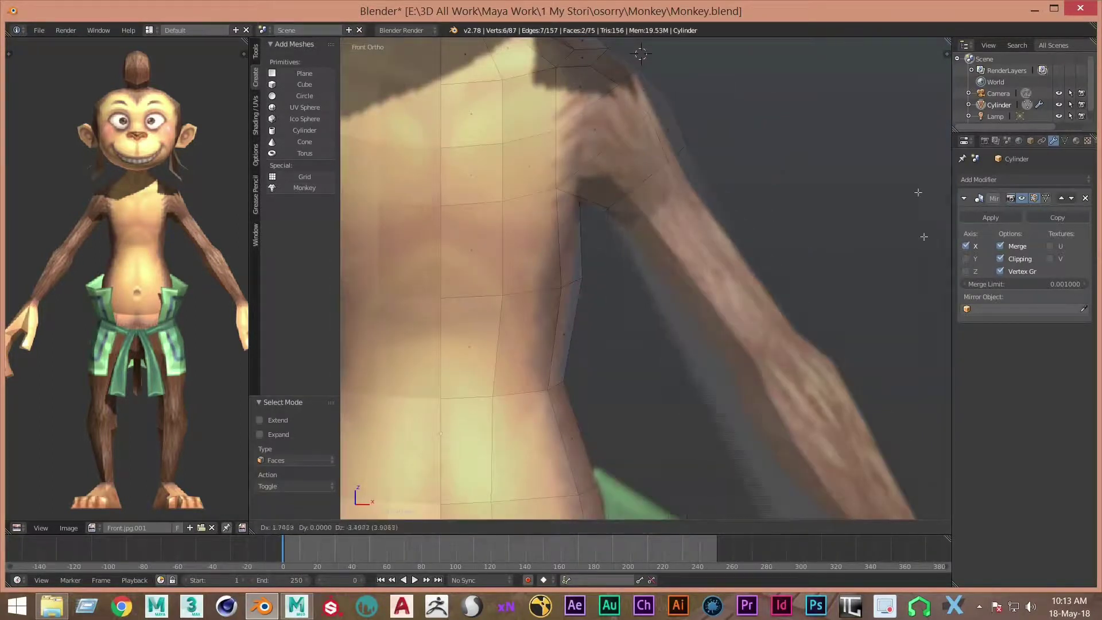
Extend the arm further down the reference, taper its end loop, and save the model.
key(e)
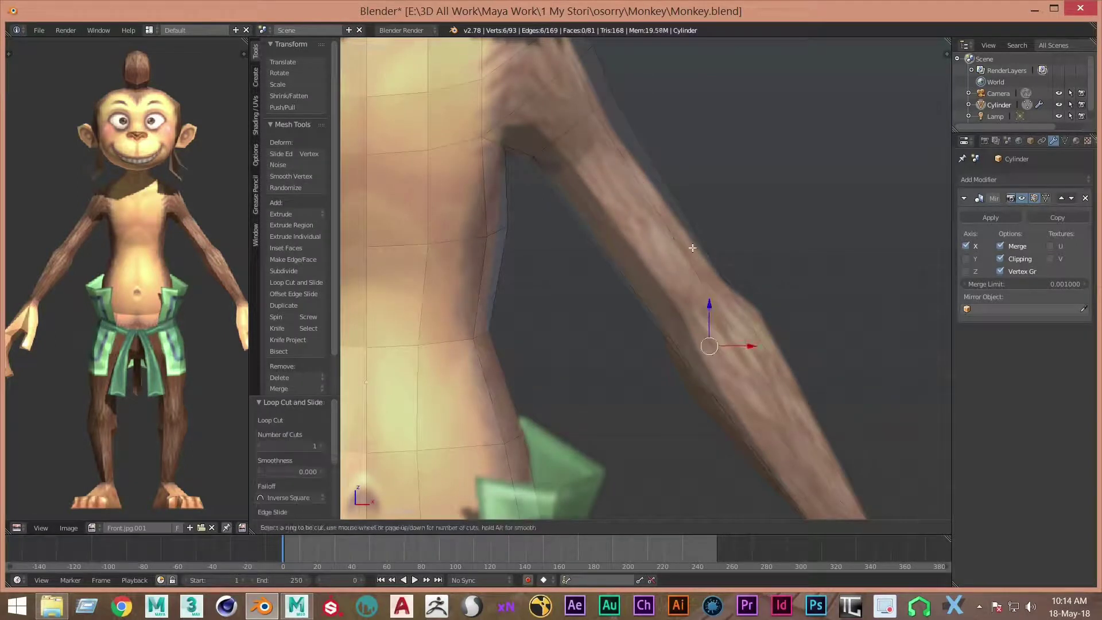
scroll(777, 284, up, 3)
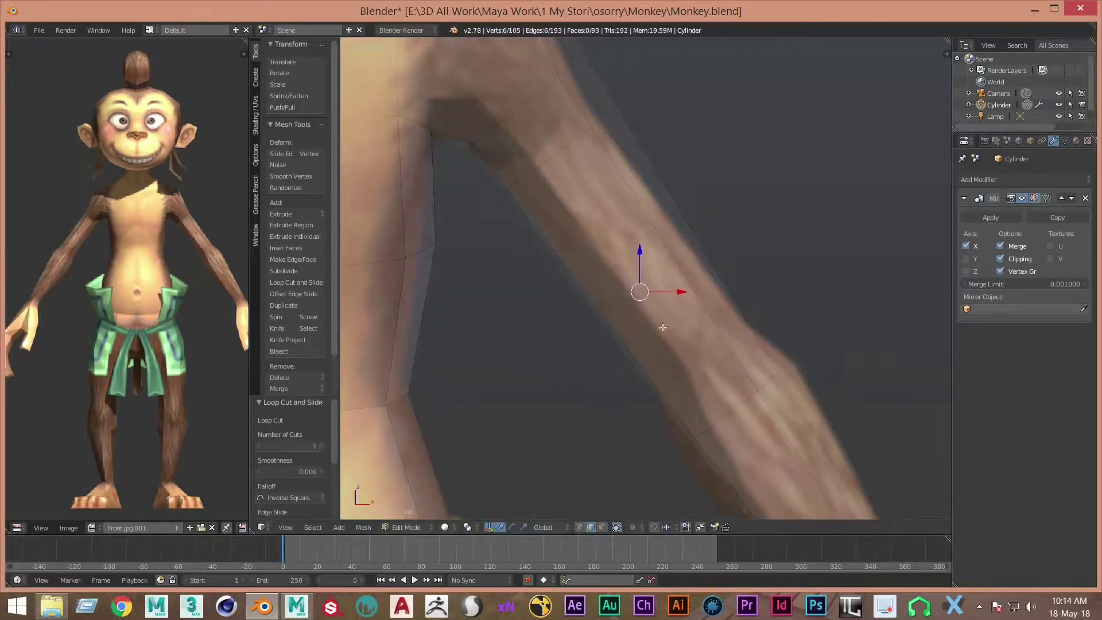
scroll(733, 406, up, 2)
key(g)
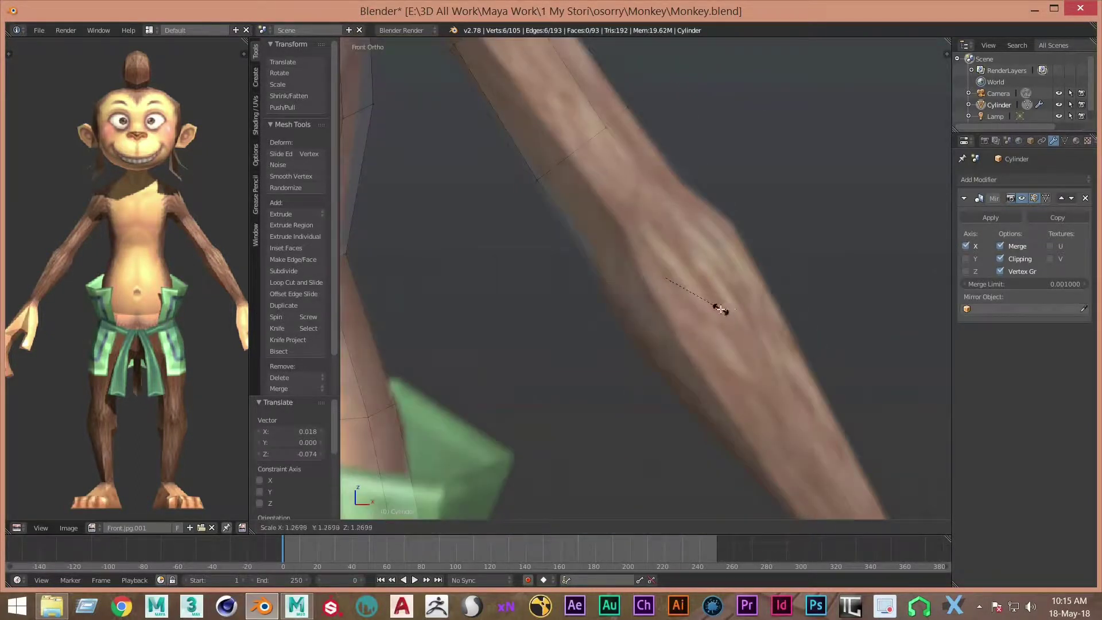
key(ctrl+r)
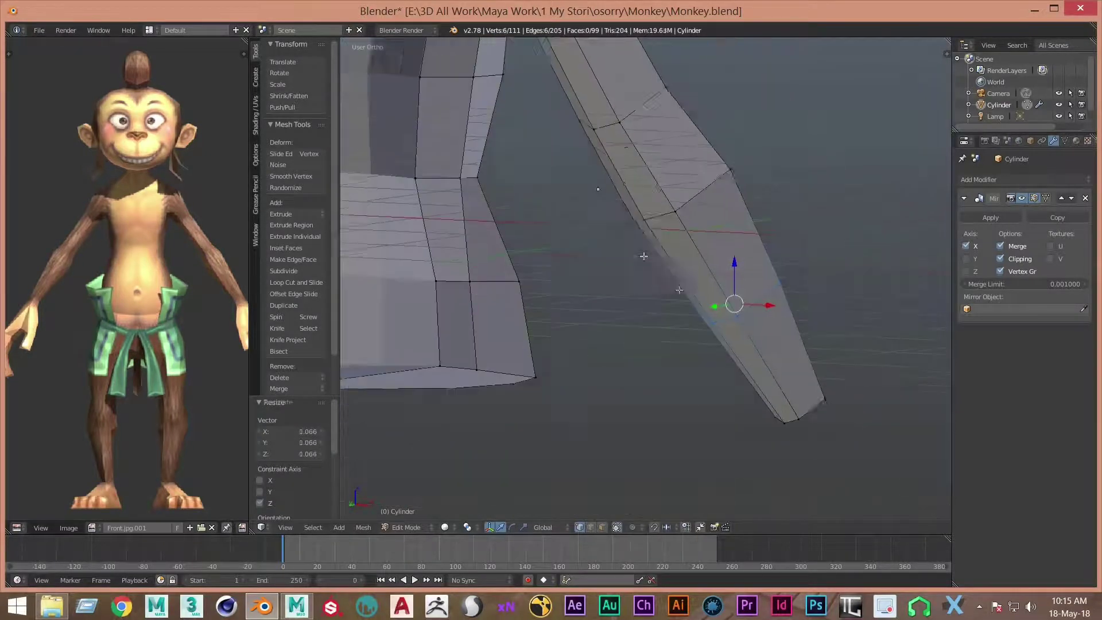
key(ctrl+s)
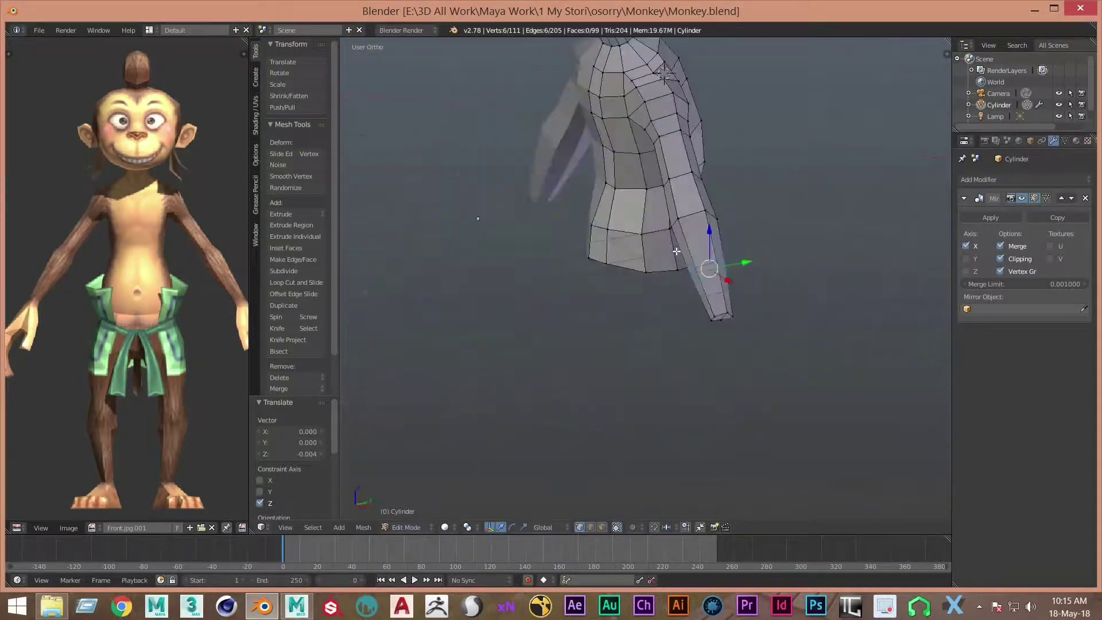
click(978, 179)
Add a Subdivision Surface modifier with Optimal Display and delete one half of the body.
click(866, 363)
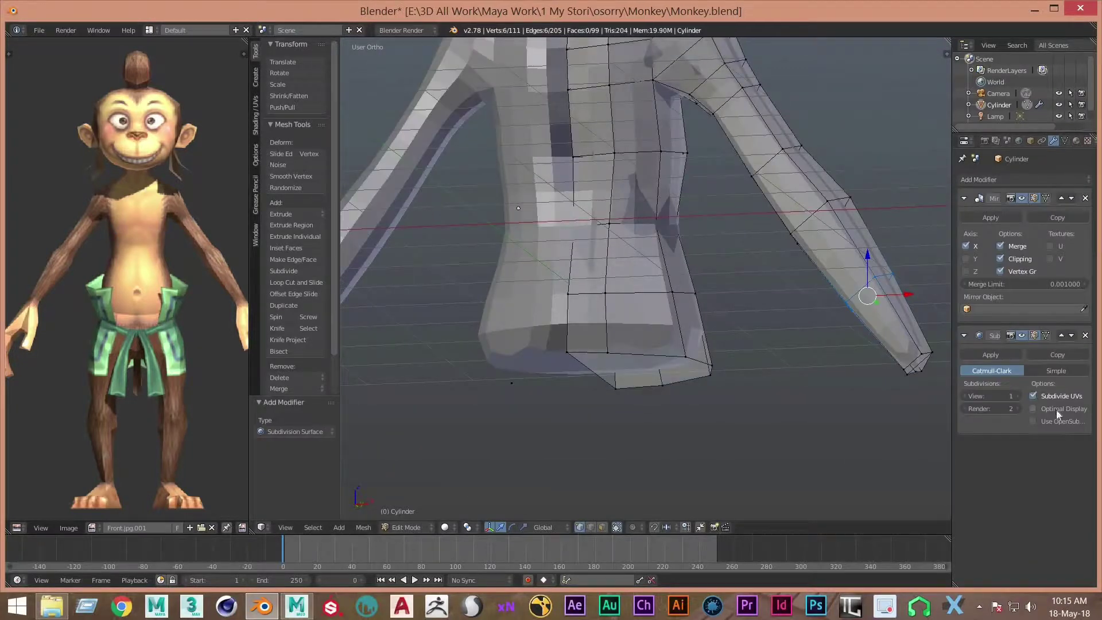
click(1033, 408)
mouse_move(631, 258)
middle_down()
mouse_move(629, 191)
mouse_move(660, 287)
middle_up()
key(3)
key(x)
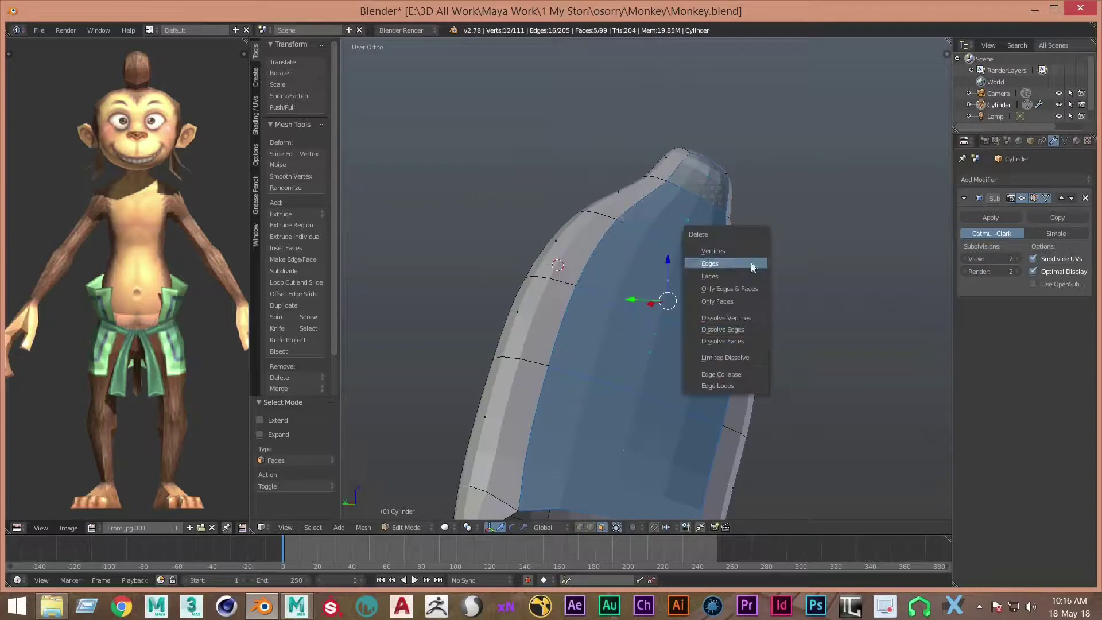
click(746, 276)
mouse_move(752, 290)
middle_down()
mouse_move(713, 197)
mouse_move(599, 385)
middle_up()
scroll(713, 196, up, 5)
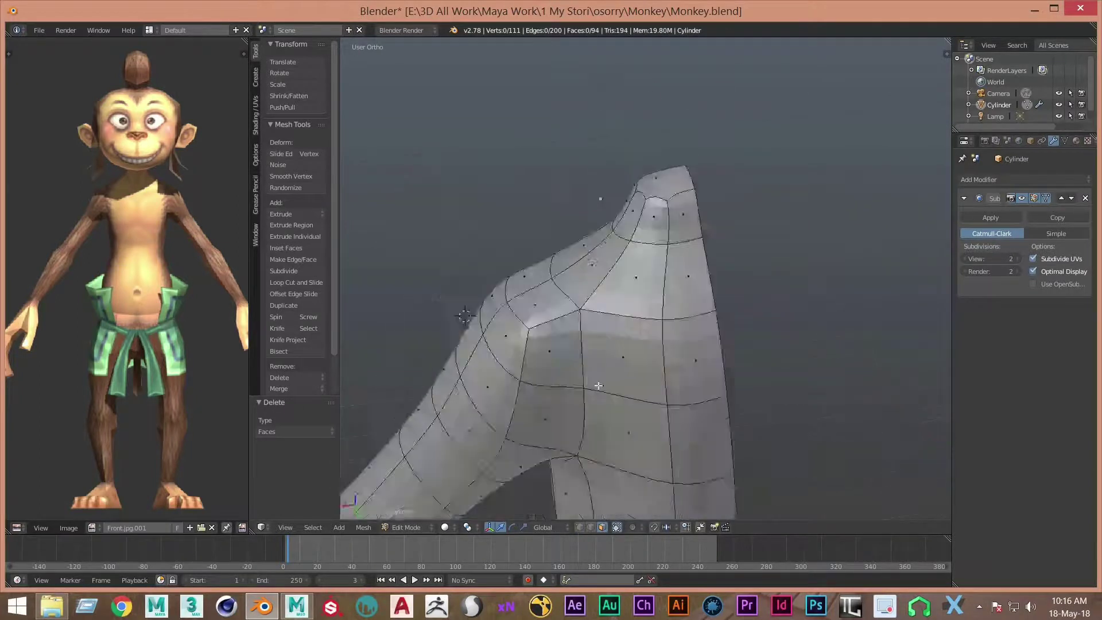
scroll(598, 386, down, 3)
Restore the missing half of the body with a Mirror modifier.
key(ctrl+z)
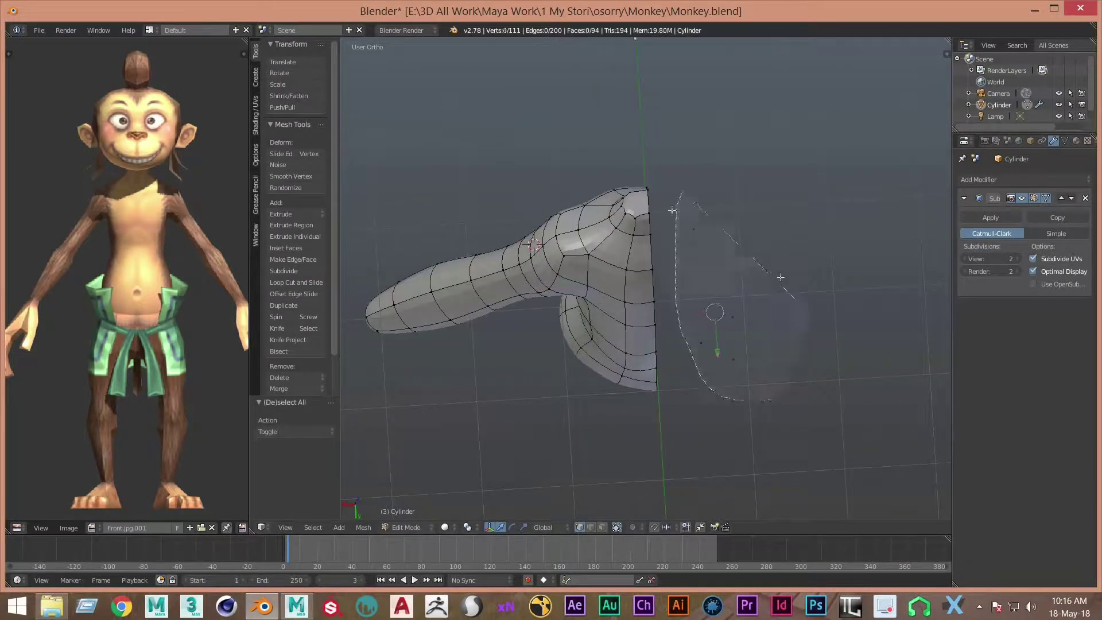
middle_drag(719, 390, 914, 296)
scroll(914, 297, up, 2)
click(986, 182)
click(838, 281)
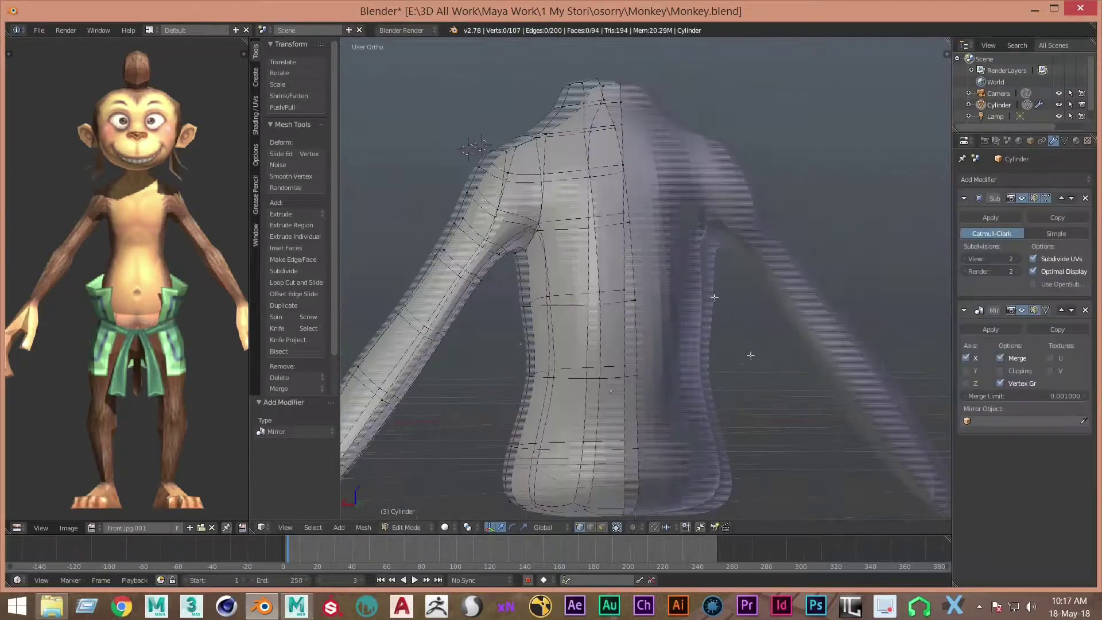
Scale the shoulder edge loop in the right side view.
key(KP_3)
scroll(746, 247, up, 3)
key(shift+Left)
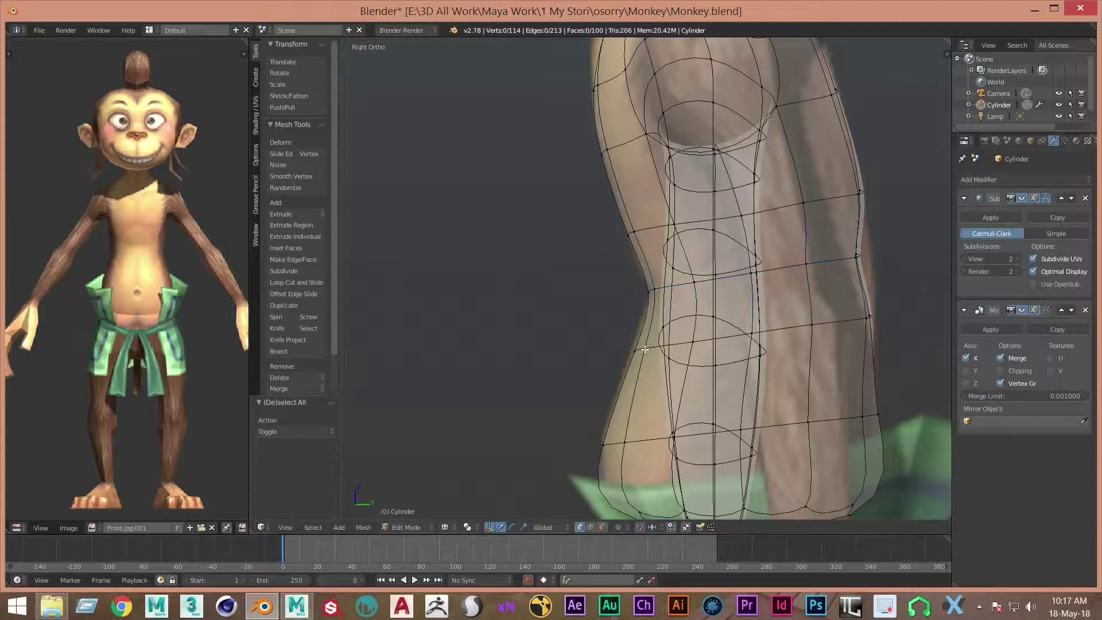
key(Escape)
scroll(633, 258, up, 4)
Move a shoulder edge and a shoulder vertex into place around the arm.
right_click(633, 258)
mouse_move(877, 186)
middle_down()
mouse_move(854, 263)
mouse_move(811, 315)
mouse_move(730, 289)
middle_up()
key(a)
right_drag(779, 329, 712, 160)
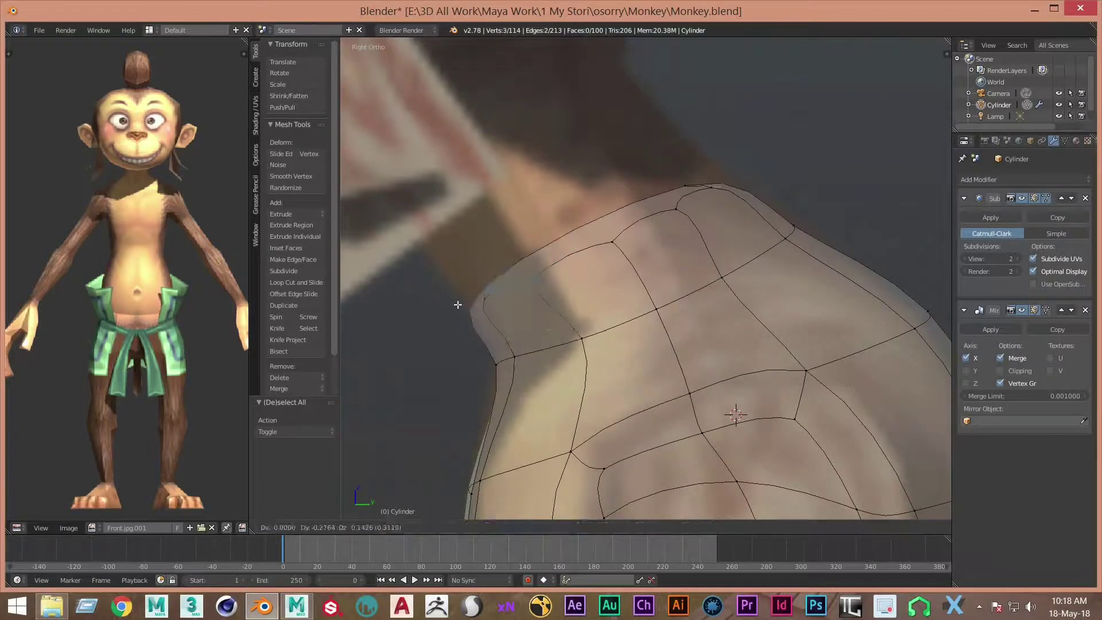
click(600, 343)
middle_drag(600, 343, 849, 287)
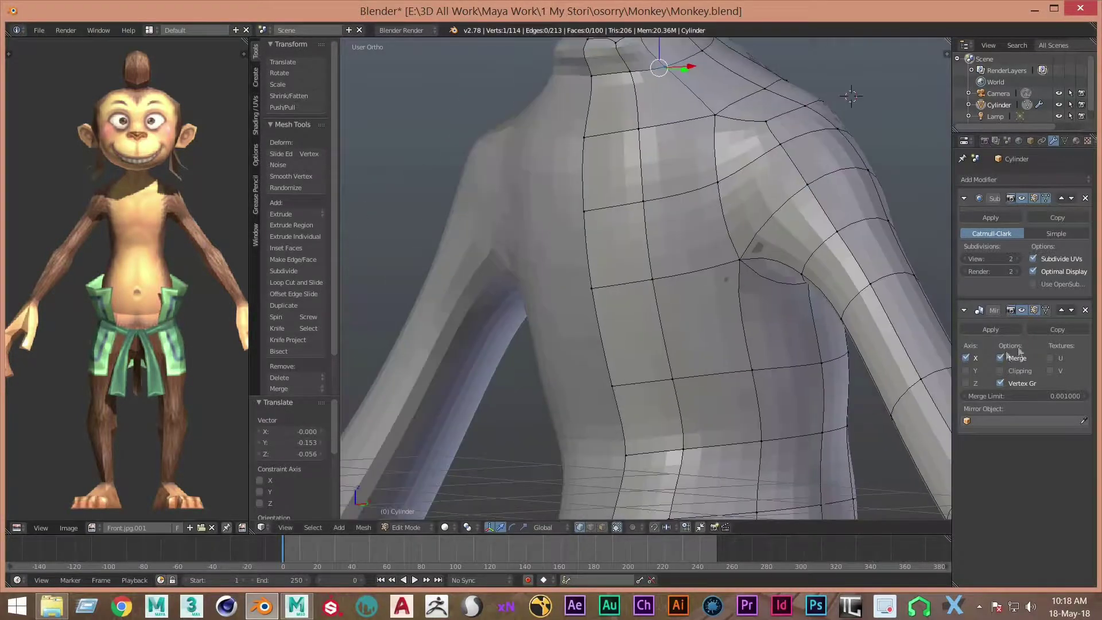
mouse_move(606, 290)
middle_down()
mouse_move(835, 359)
mouse_move(835, 279)
middle_up()
click(17, 528)
Swap the reference image in the left area and move the selected face along Y.
click(116, 411)
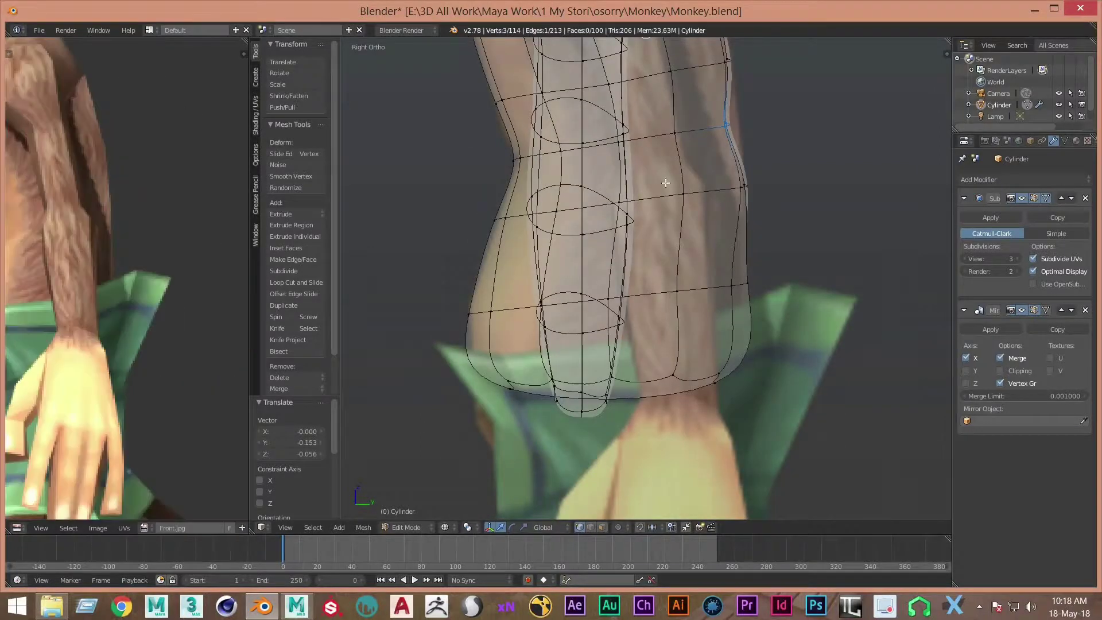
drag(804, 217, 811, 248)
key(a)
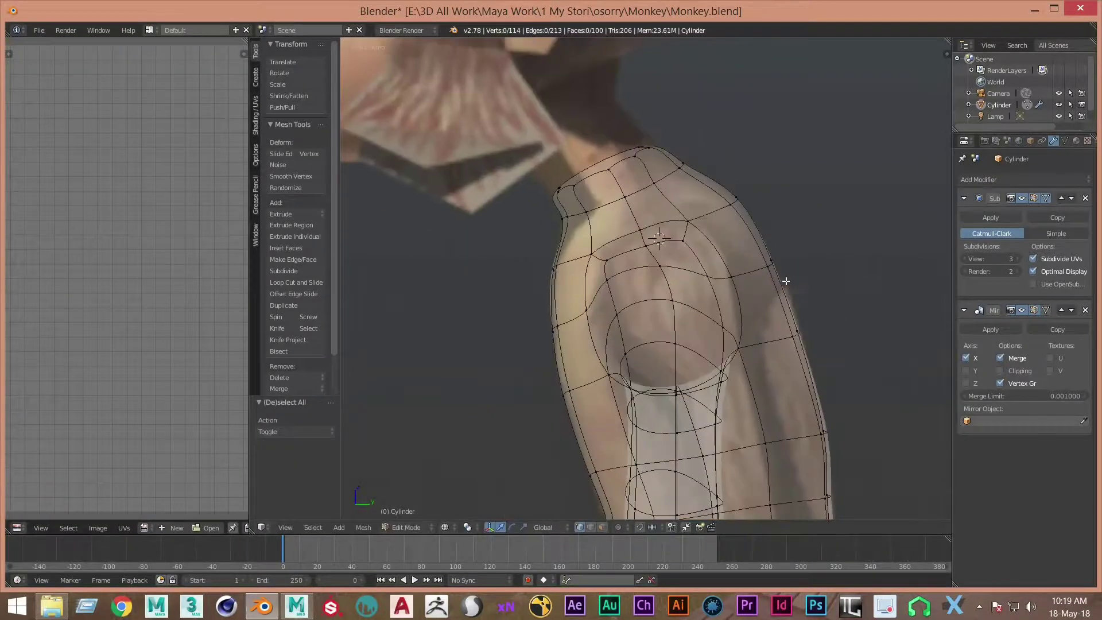
middle_drag(811, 276, 705, 405)
Select and delete the torso's bottom cap face.
key(ctrl+Tab)
middle_drag(681, 365, 684, 349)
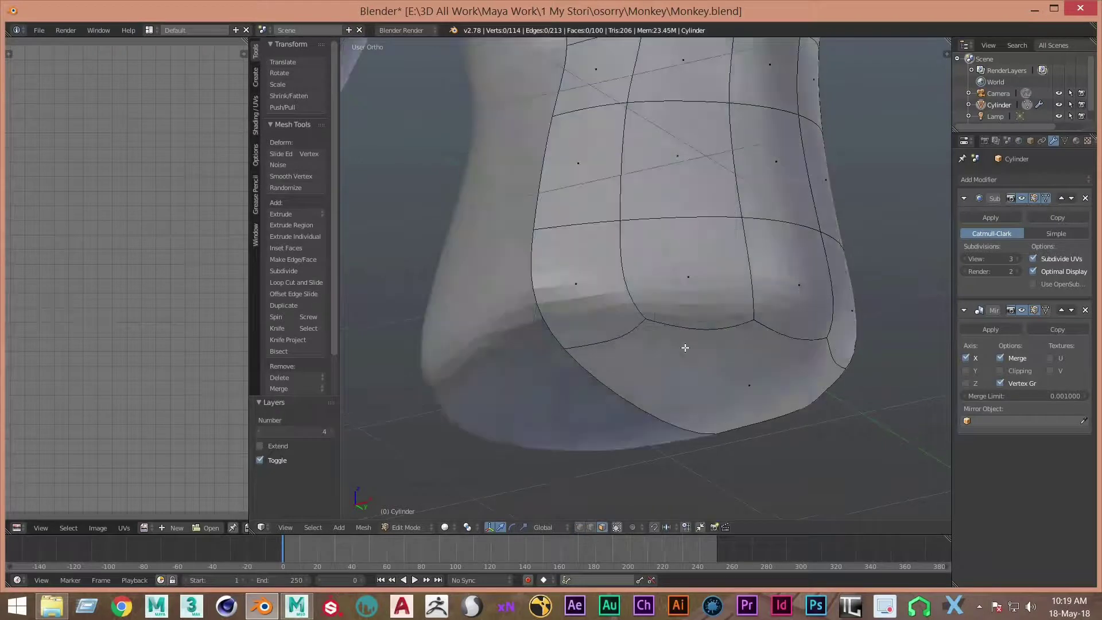
right_click(683, 349)
key(x)
click(704, 413)
middle_drag(703, 413, 1007, 380)
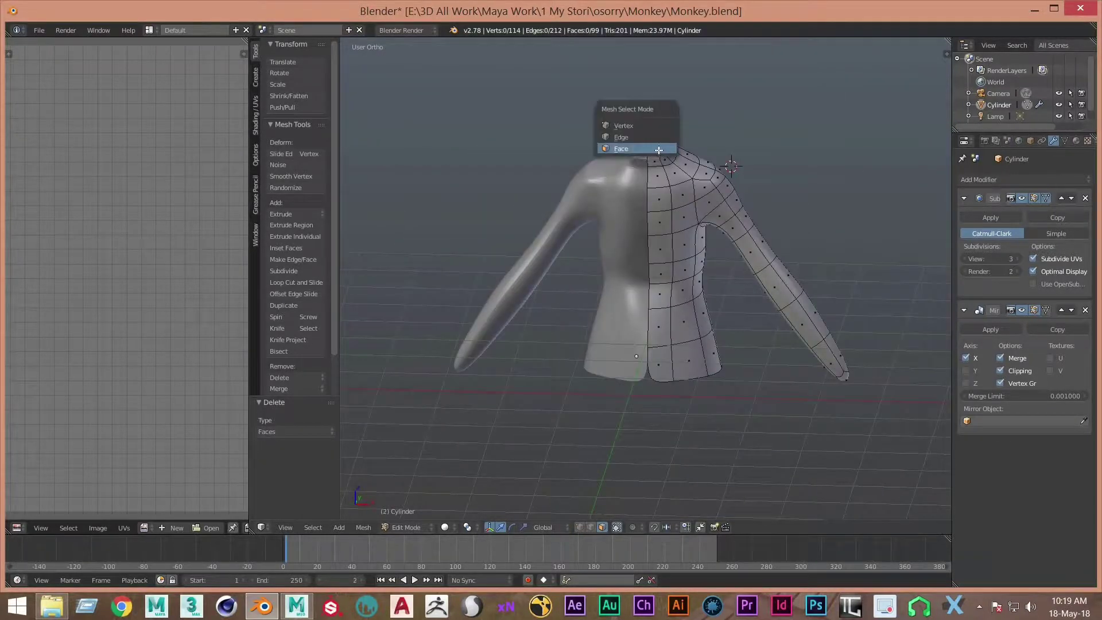
scroll(680, 255, up, 2)
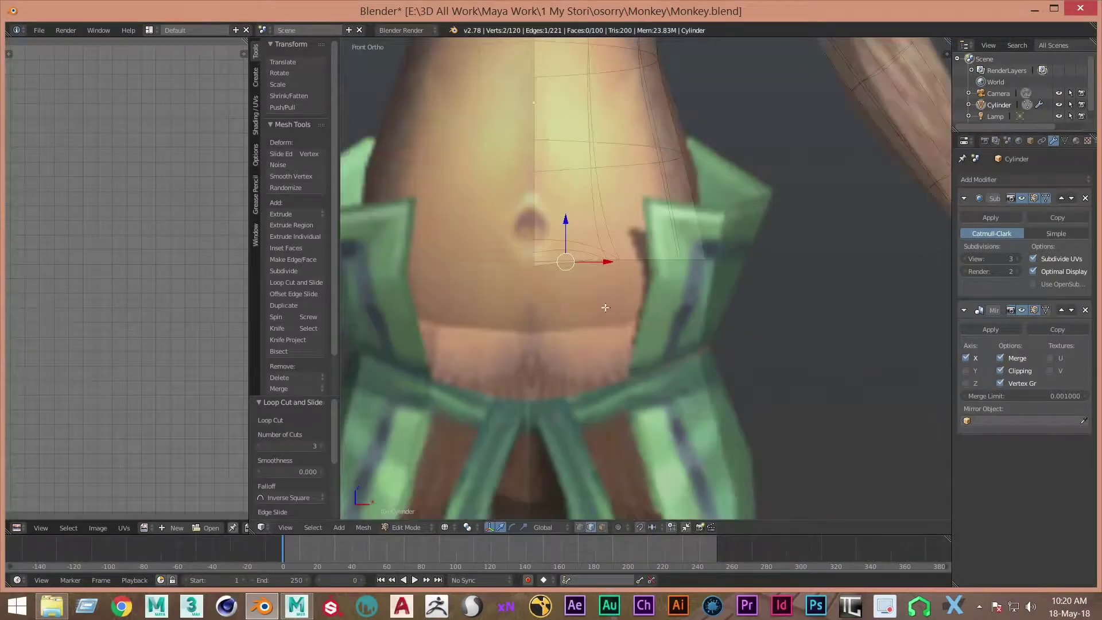
Shift the selected lower-torso geometry upward along Z to start shaping the hips.
shift+middle_drag(604, 308, 712, 303)
key(ctrl+Tab)
drag(697, 217, 772, 228)
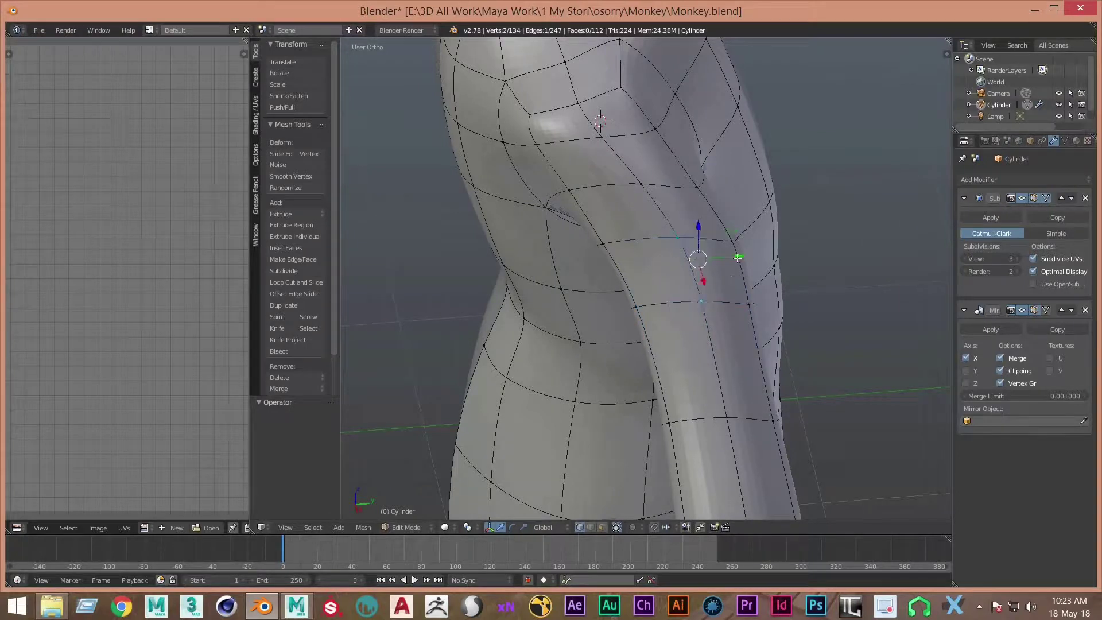
Nudge the selected torso and arm vertices along Y.
drag(737, 257, 724, 259)
scroll(755, 311, down, 3)
scroll(627, 334, up, 8)
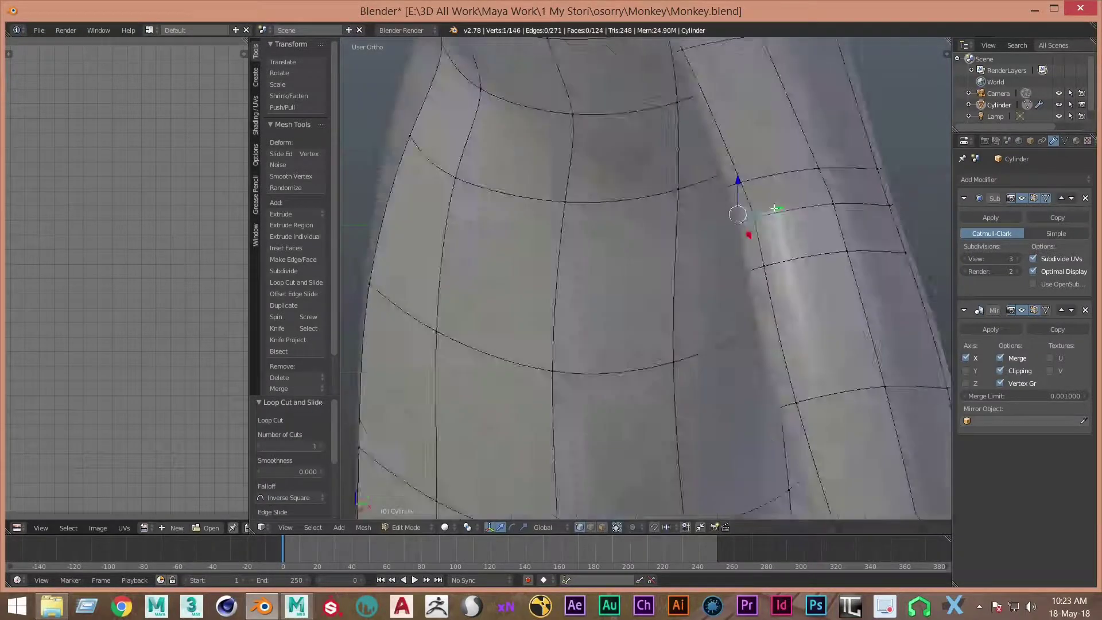
scroll(628, 334, down, 2)
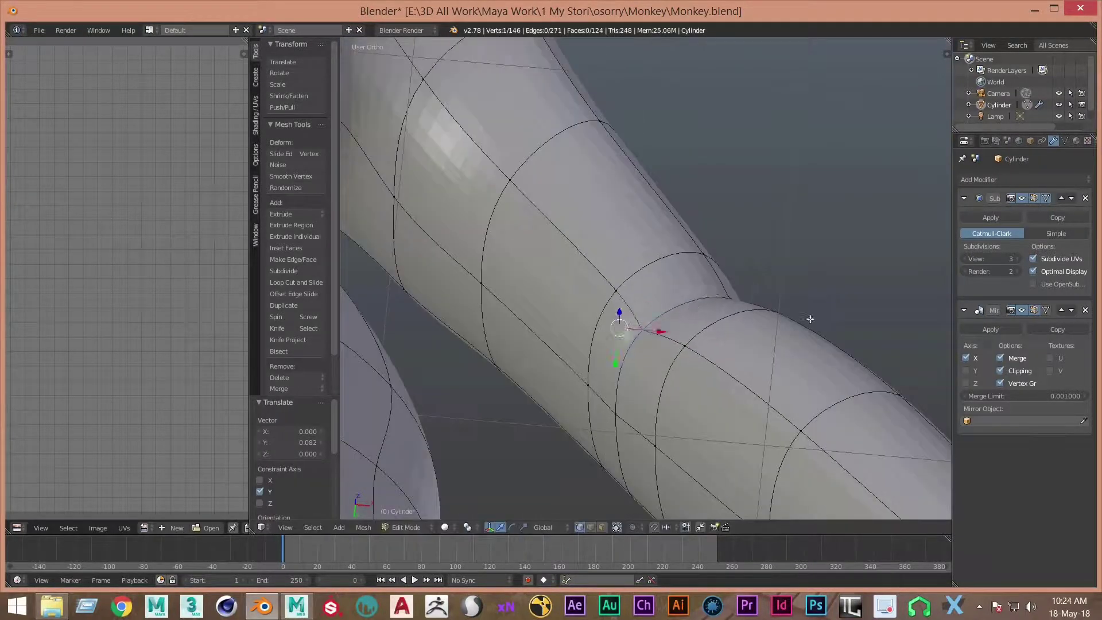
scroll(807, 315, down, 5)
scroll(698, 275, up, 2)
From a front angle, move the torso and arm vertices inward along X.
middle_drag(698, 275, 746, 241)
drag(860, 195, 877, 195)
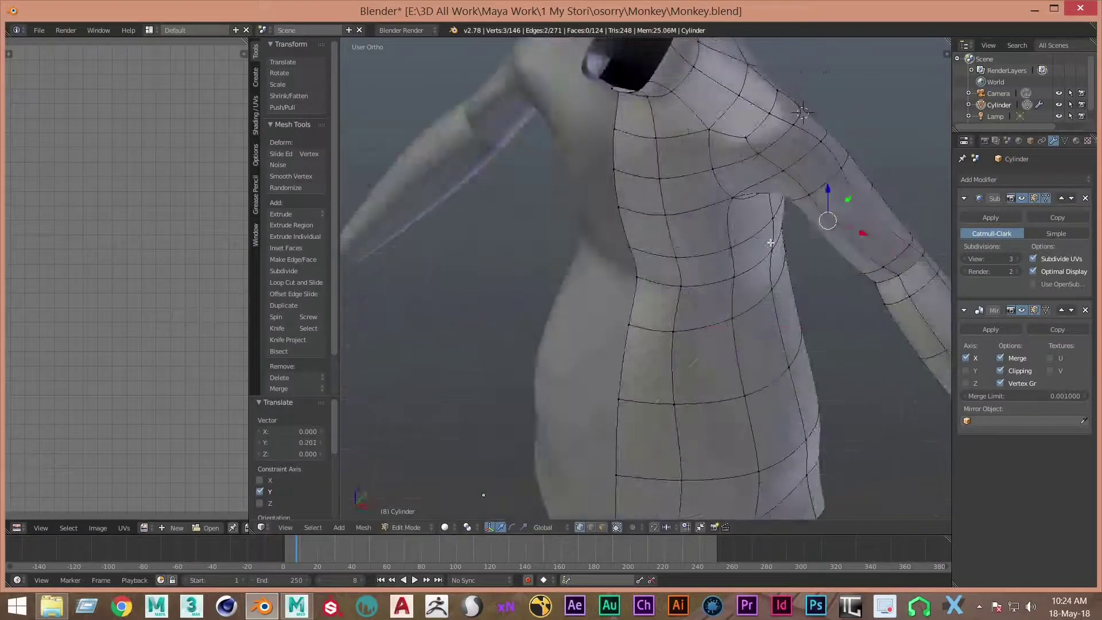
middle_drag(746, 241, 650, 221)
scroll(650, 221, up, 2)
drag(740, 225, 717, 229)
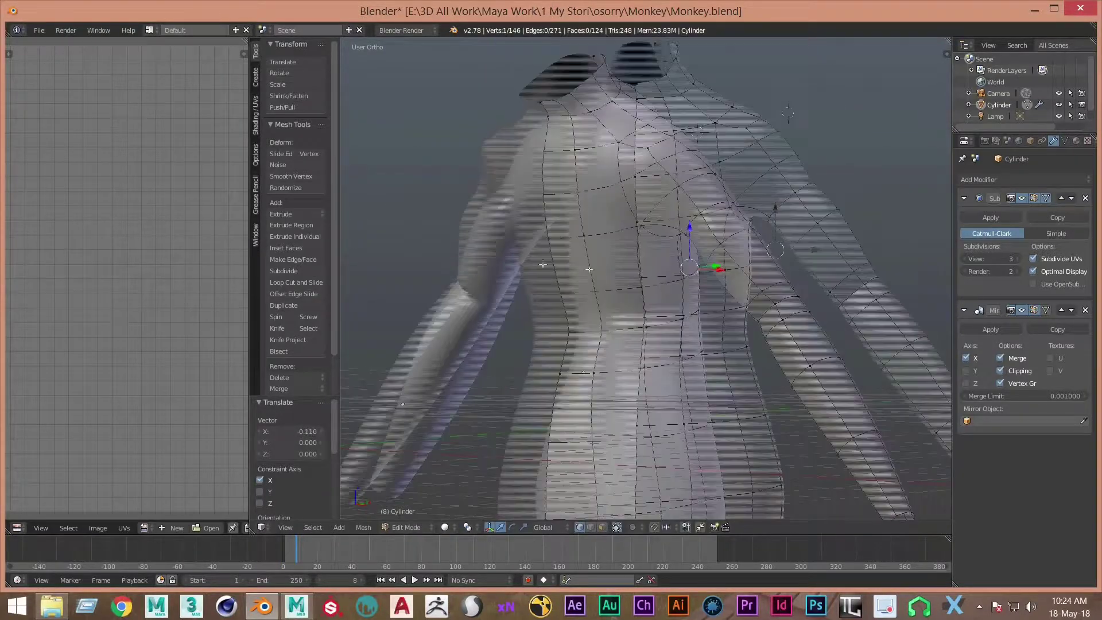
Return to front view over the reference and add hip vertices to the selection.
middle_drag(717, 229, 804, 258)
scroll(865, 270, up, 3)
scroll(865, 269, down, 4)
scroll(832, 286, up, 3)
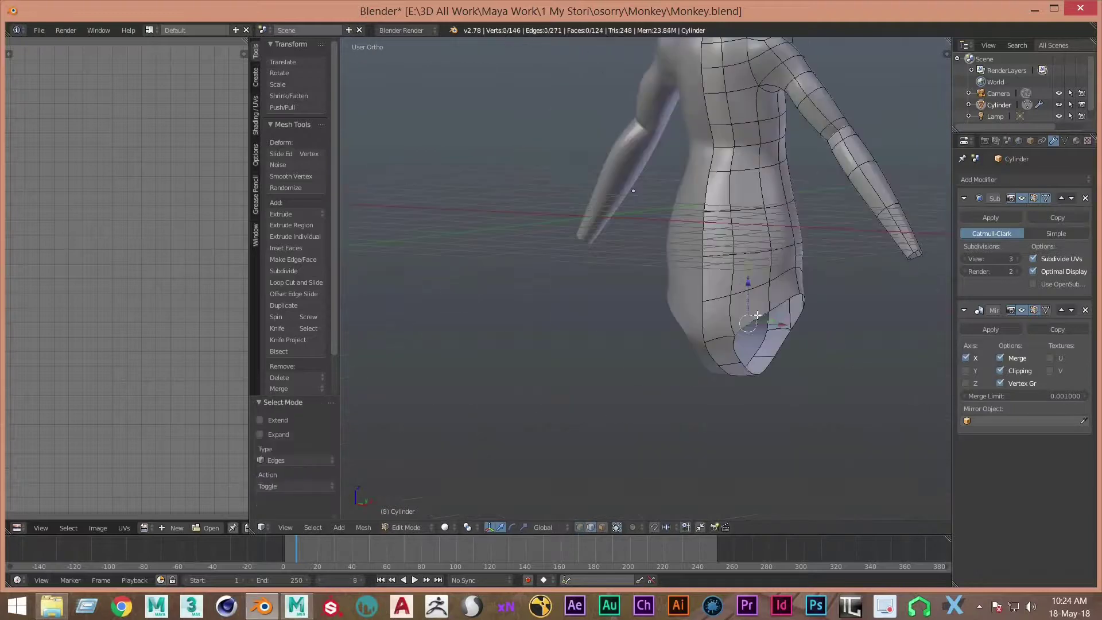
key(KP_1)
scroll(814, 310, up, 6)
shift+right_click(894, 264)
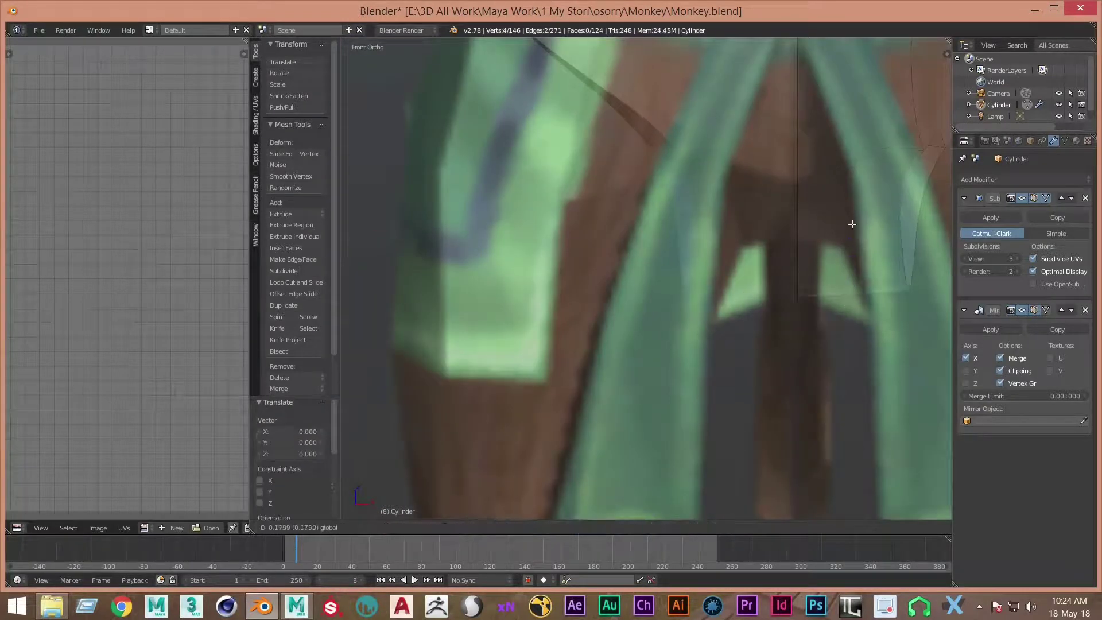
Switch to vertex selection, clear the selection and pick a hip vertex.
key(ctrl+Tab)
click(618, 271)
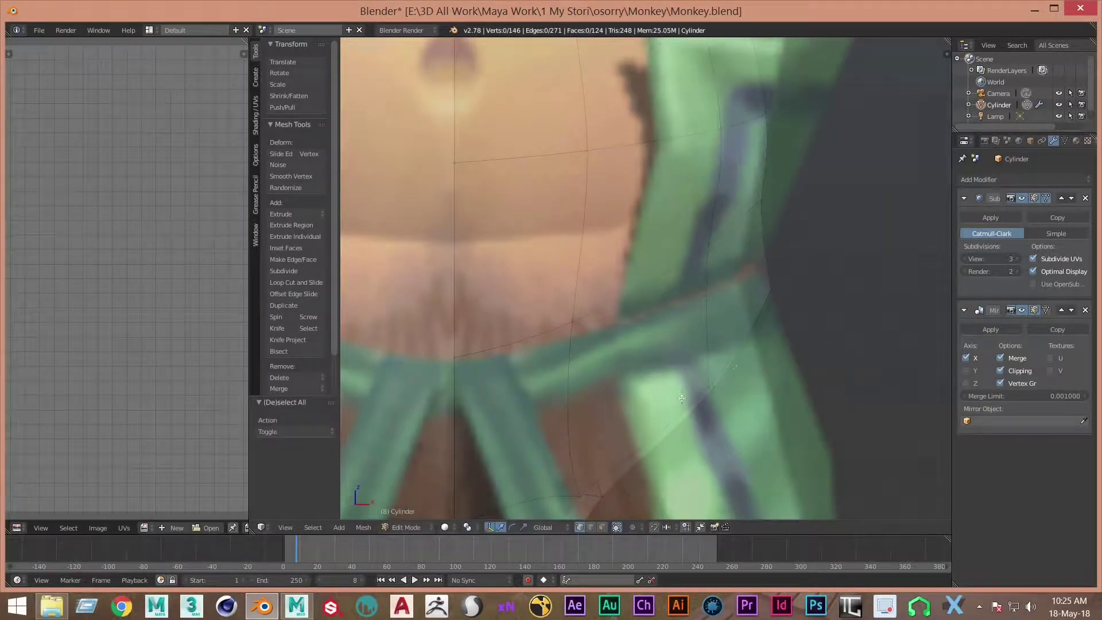
key(a)
scroll(651, 407, up, 3)
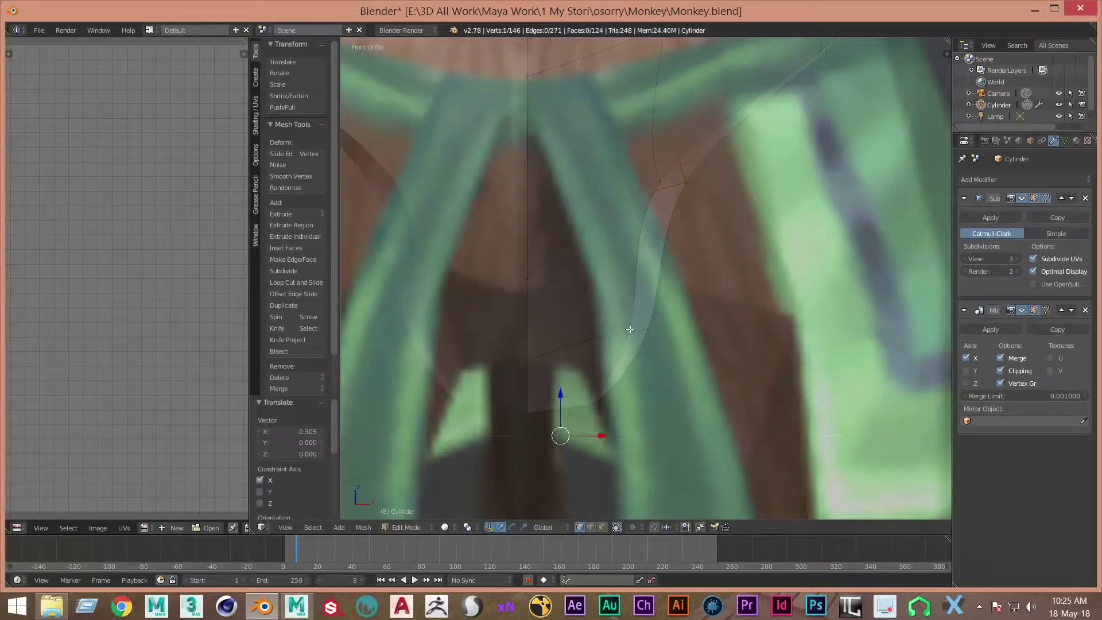
key(y)
click(602, 347)
scroll(689, 367, down, 5)
Shift the hip vertex along X to fit the reference and save over the file.
middle_drag(737, 382, 640, 373)
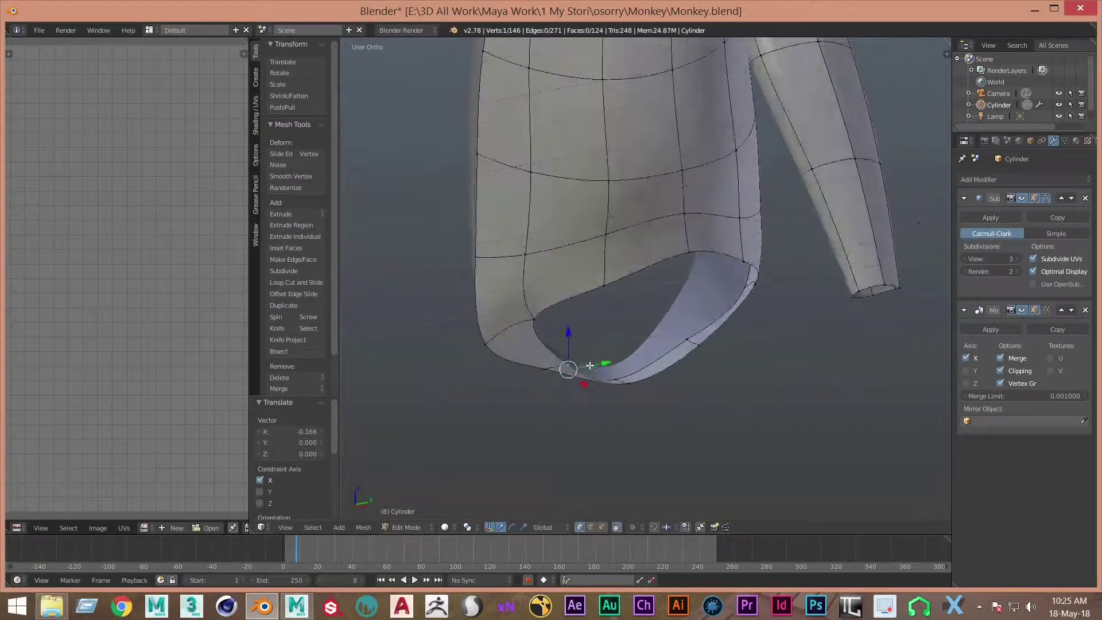
scroll(640, 373, up, 3)
key(g)
key(x)
click(658, 380)
key(ctrl+s)
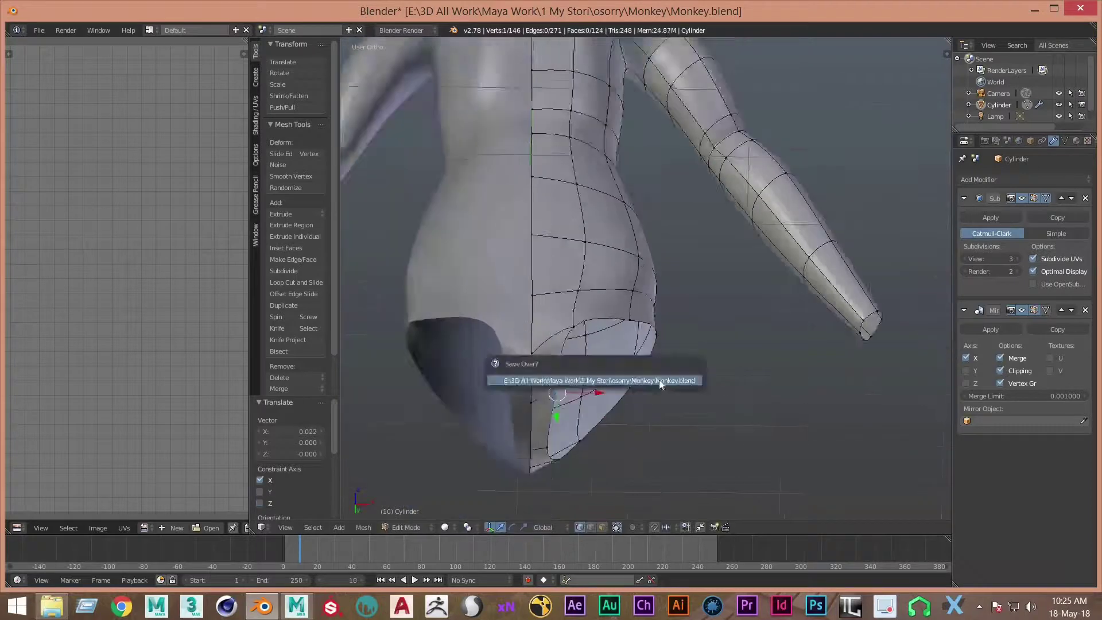
Show the Front.jpg.001 reference in the left area and return to front view.
middle_drag(659, 390, 686, 261)
click(143, 527)
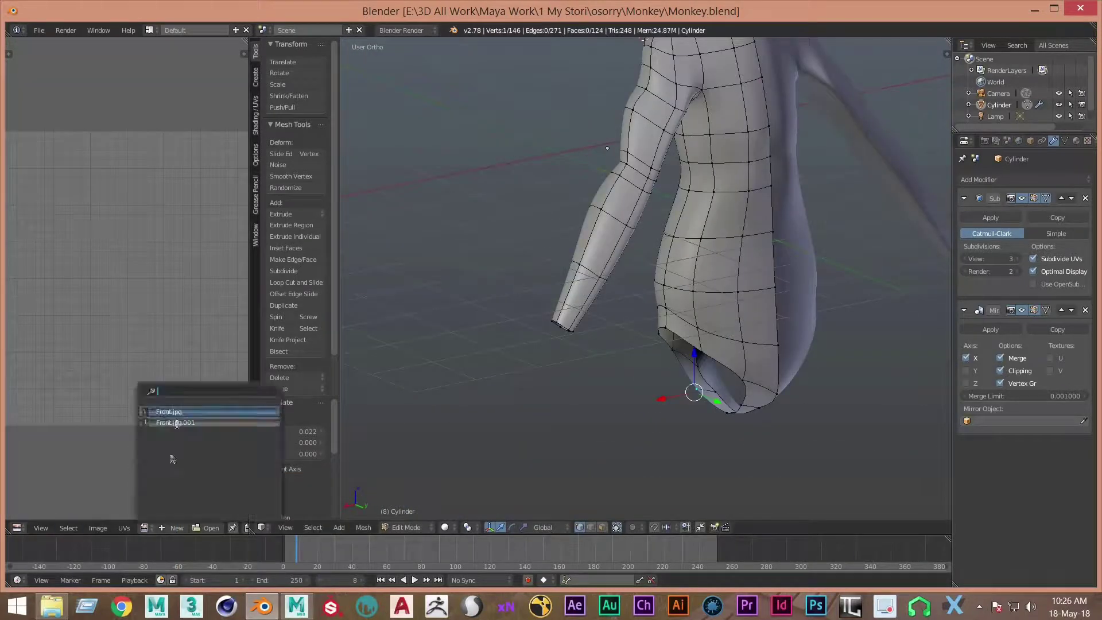
click(161, 416)
key(KP_1)
click(255, 78)
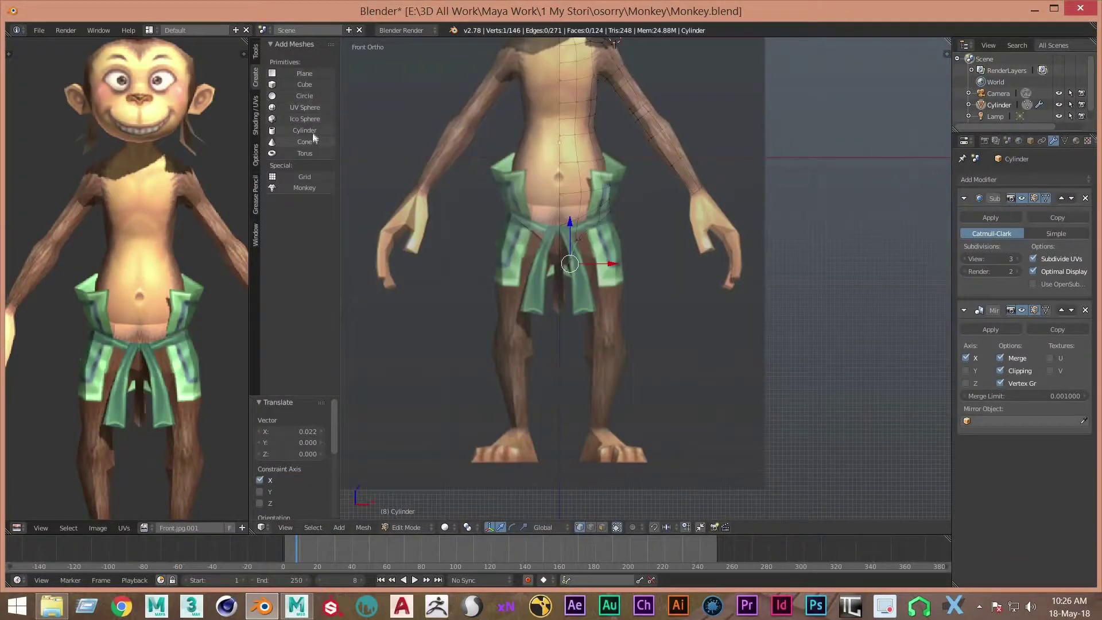
scroll(716, 292, up, 3)
scroll(716, 292, up, 3)
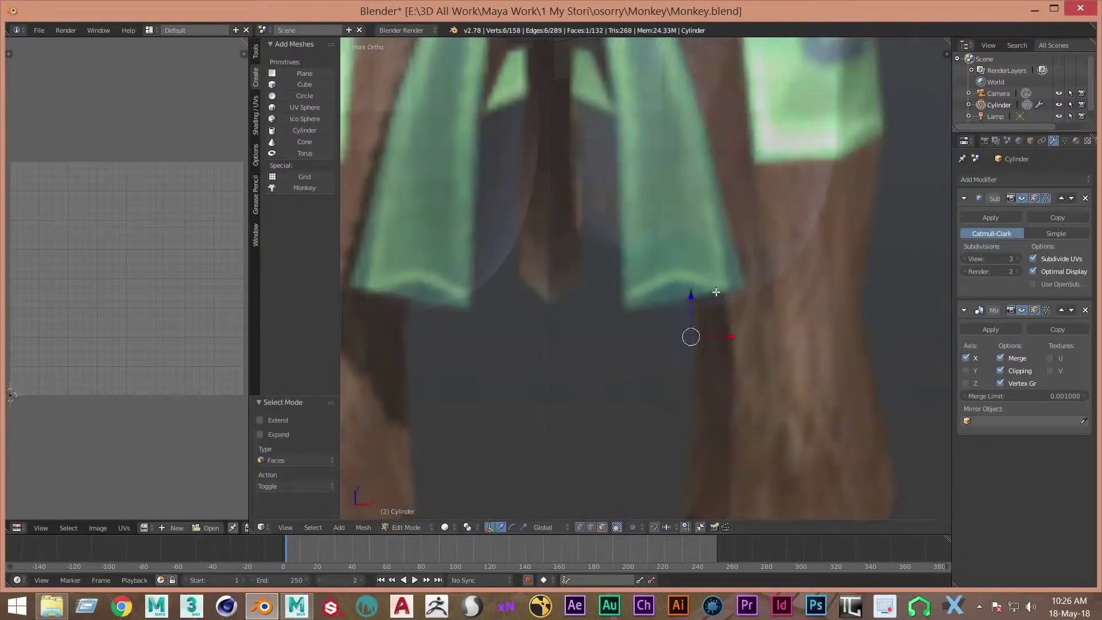
scroll(716, 292, down, 5)
Scale the leg's bottom face, then delete the bottom faces to open the leg.
key(s)
click(782, 455)
key(s)
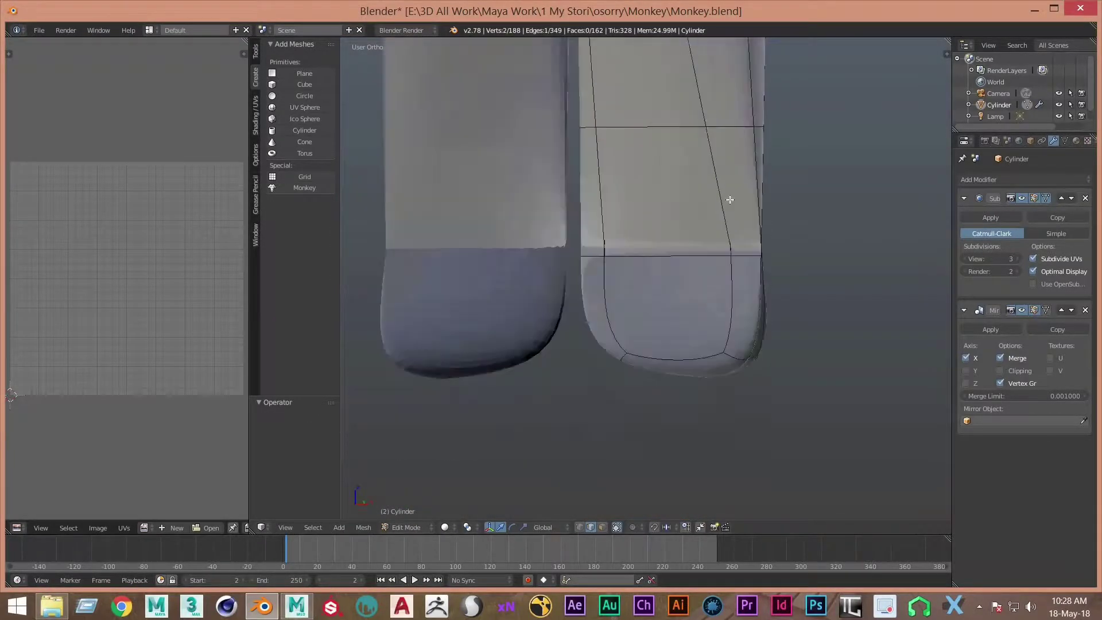
click(604, 386)
middle_drag(696, 328, 671, 311)
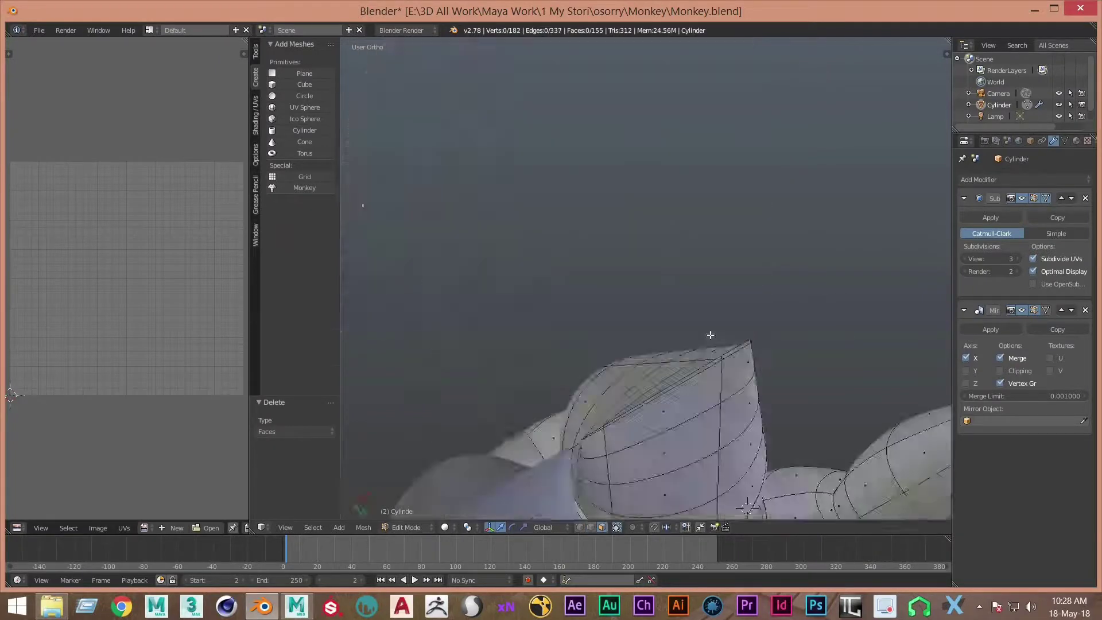
key(x)
mouse_move(568, 306)
middle_down()
mouse_move(562, 376)
mouse_move(644, 360)
middle_up()
click(563, 376)
In vertex mode and front view, move the bottom leg loop up.
key(ctrl+Tab)
click(645, 360)
scroll(669, 378, up, 3)
key(ctrl+Tab)
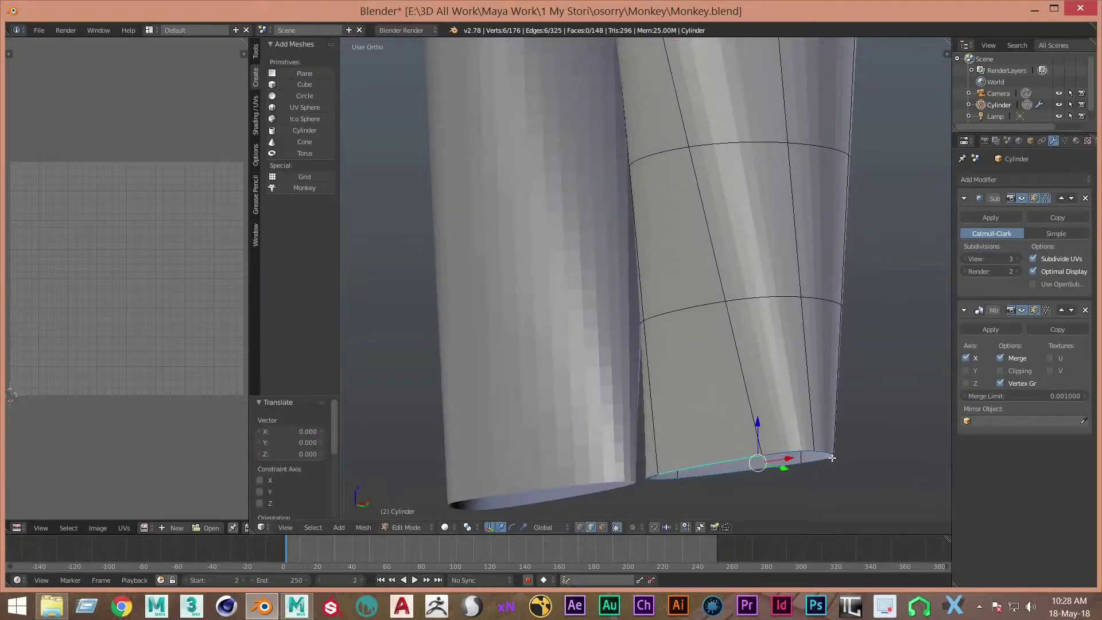
right_click(944, 430)
middle_drag(944, 430, 799, 475)
key(s)
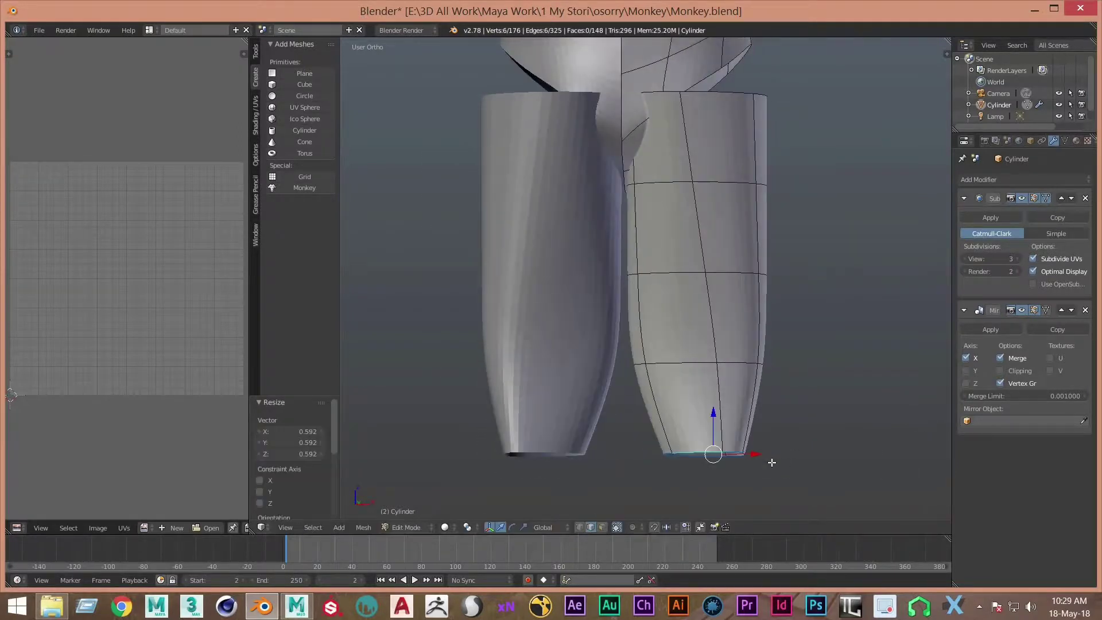
key(KP_1)
key(g)
click(644, 190)
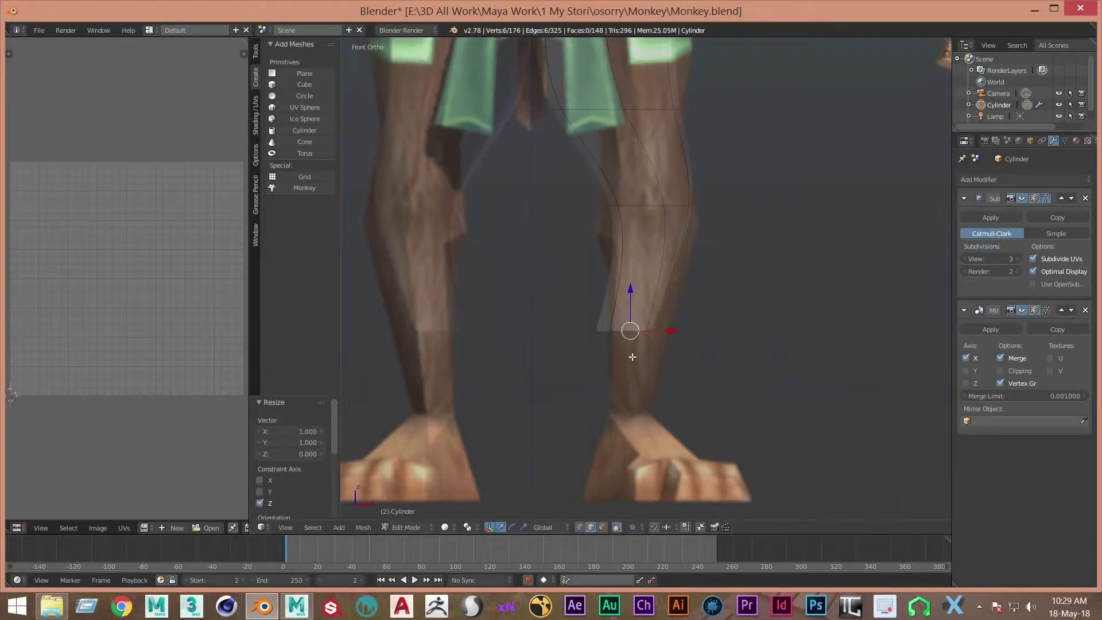
Grab and resize the lower leg loops to match the front reference legs.
scroll(631, 357, up, 2)
key(g)
click(641, 252)
shift+scroll(688, 287, up, 3)
key(g)
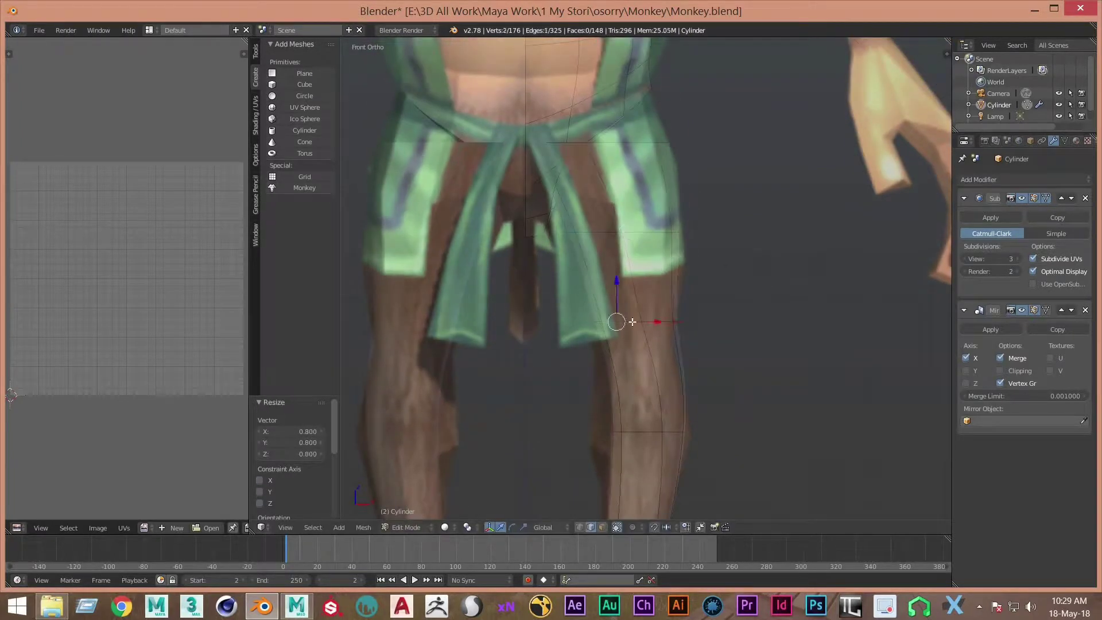
shift+scroll(671, 434, down, 3)
scroll(598, 221, up, 3)
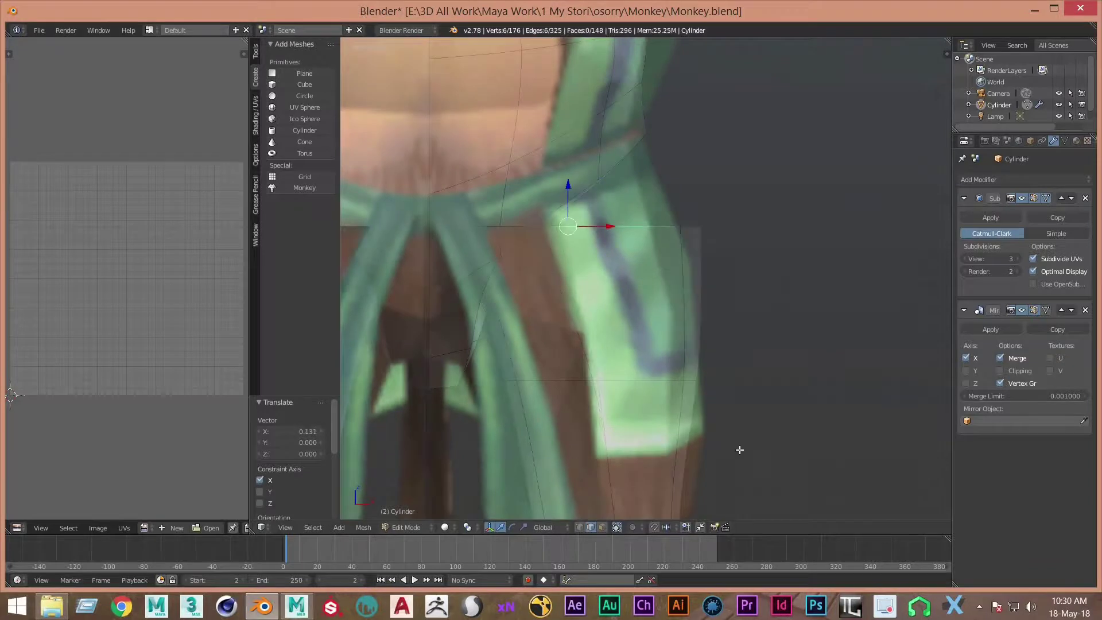
scroll(739, 449, up, 2)
Add a new edge loop to the leg and move it into place.
key(s)
click(768, 413)
key(e)
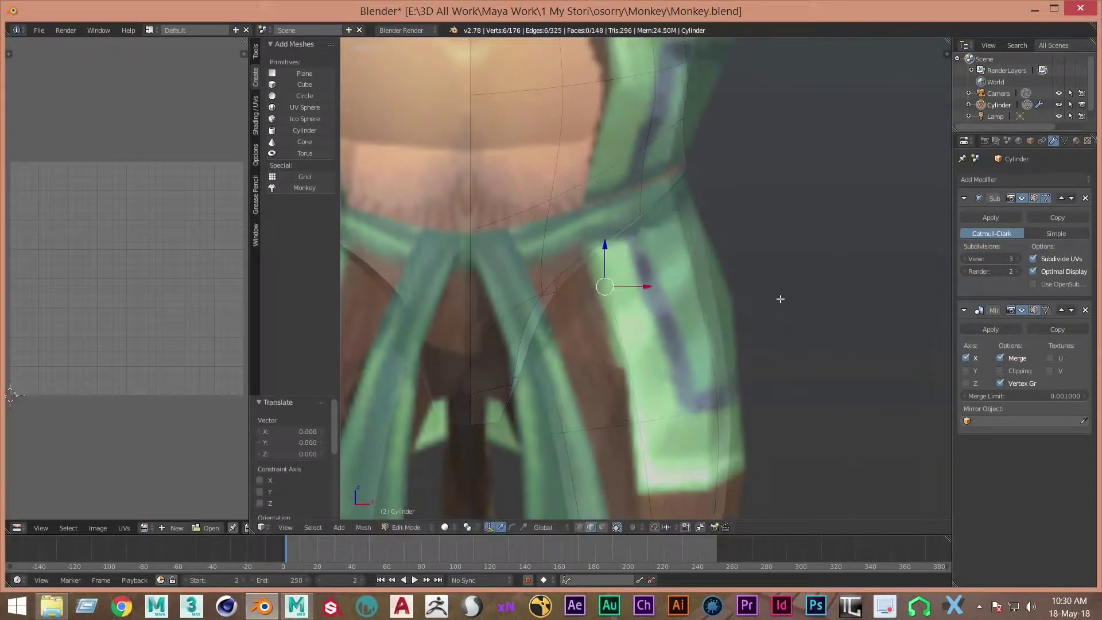
middle_drag(780, 298, 647, 320)
Select the upper leg faces and move them along Y toward the hip.
middle_drag(643, 237, 645, 254)
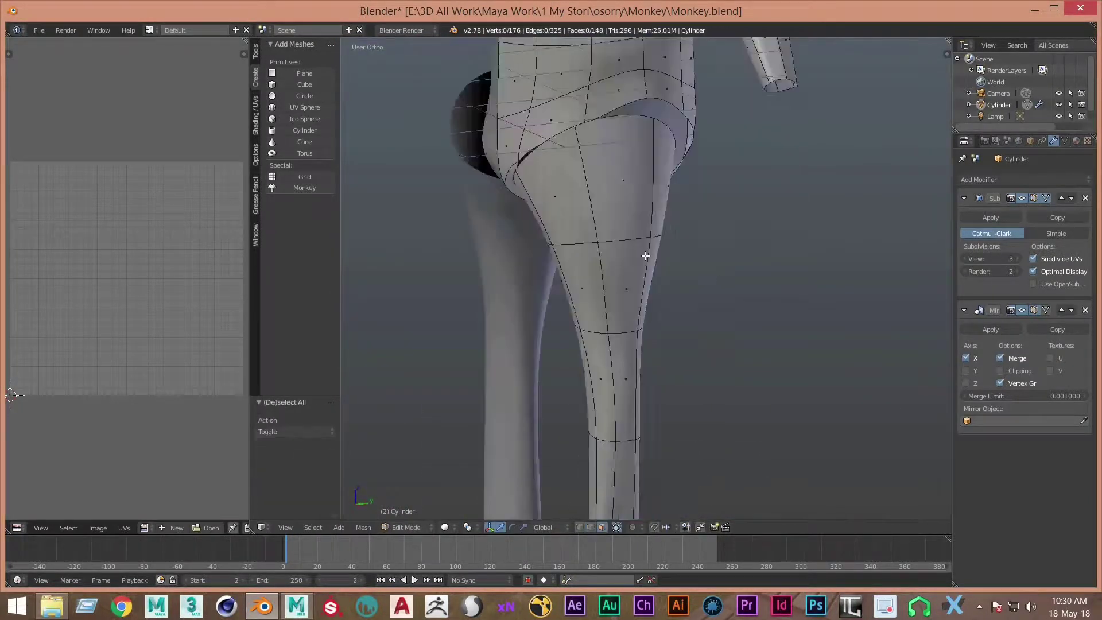
right_click(512, 201)
scroll(512, 201, down, 4)
scroll(614, 241, up, 4)
scroll(657, 313, down, 4)
key(ctrl+Tab)
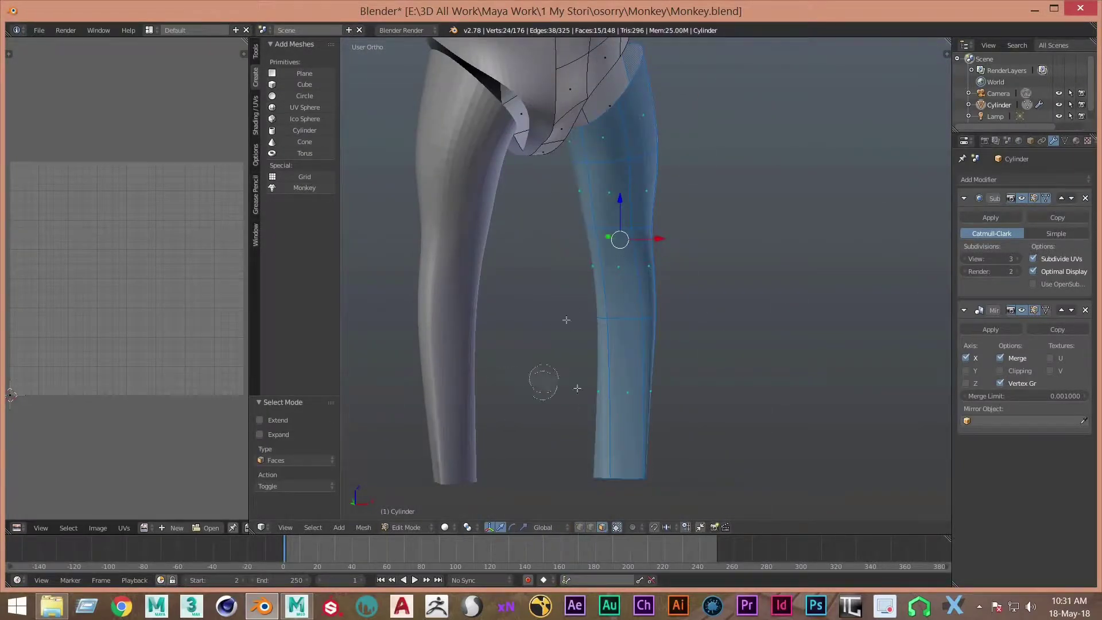
middle_drag(565, 320, 675, 265)
middle_drag(593, 426, 562, 345)
Merge the selected leg vertices at centre with Alt+M.
drag(585, 337, 529, 315)
scroll(529, 315, up, 3)
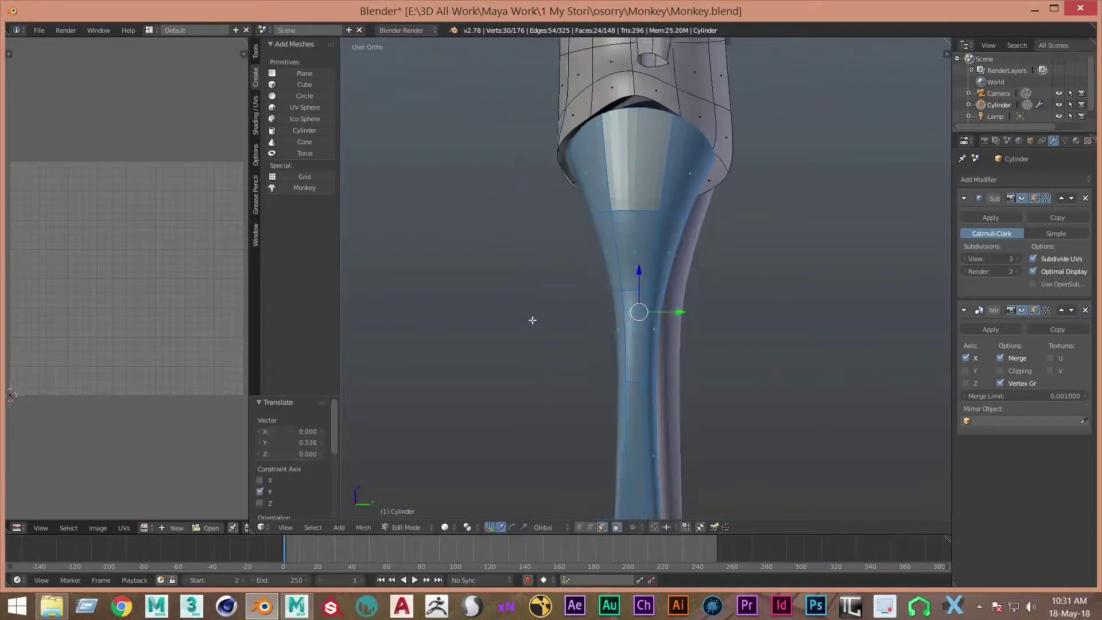
mouse_move(529, 315)
middle_down()
mouse_move(692, 329)
mouse_move(636, 271)
mouse_move(574, 241)
mouse_move(398, 195)
mouse_move(657, 275)
mouse_move(679, 264)
mouse_move(631, 255)
middle_up()
key(ctrl+Tab)
right_click(636, 271)
key(alt+m)
click(573, 241)
Select two edges at the hip gap and fill them with a new face.
shift+right_click(657, 274)
key(2)
key(g)
click(621, 258)
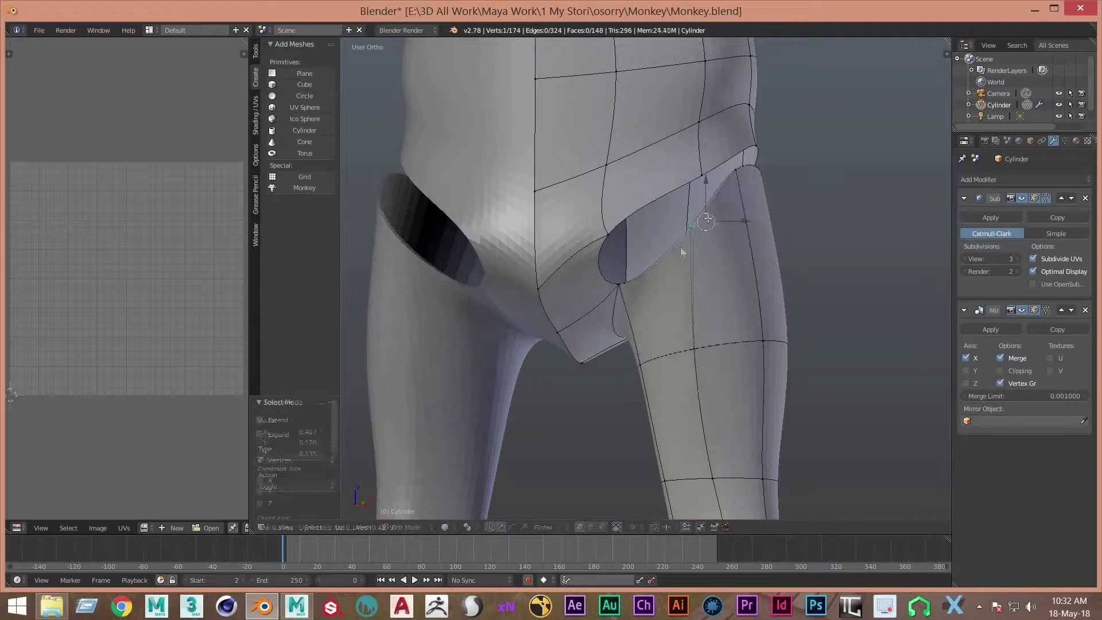
key(f)
Move a vertex near the hip along Y to line up the gap.
mouse_move(663, 266)
middle_down()
mouse_move(634, 307)
mouse_move(545, 322)
mouse_move(677, 210)
middle_up()
right_click(731, 229)
key(g)
key(y)
click(737, 200)
click(574, 293)
key(g)
Select the hip and leg edges and join them with Bridge Edge Loops.
key(2)
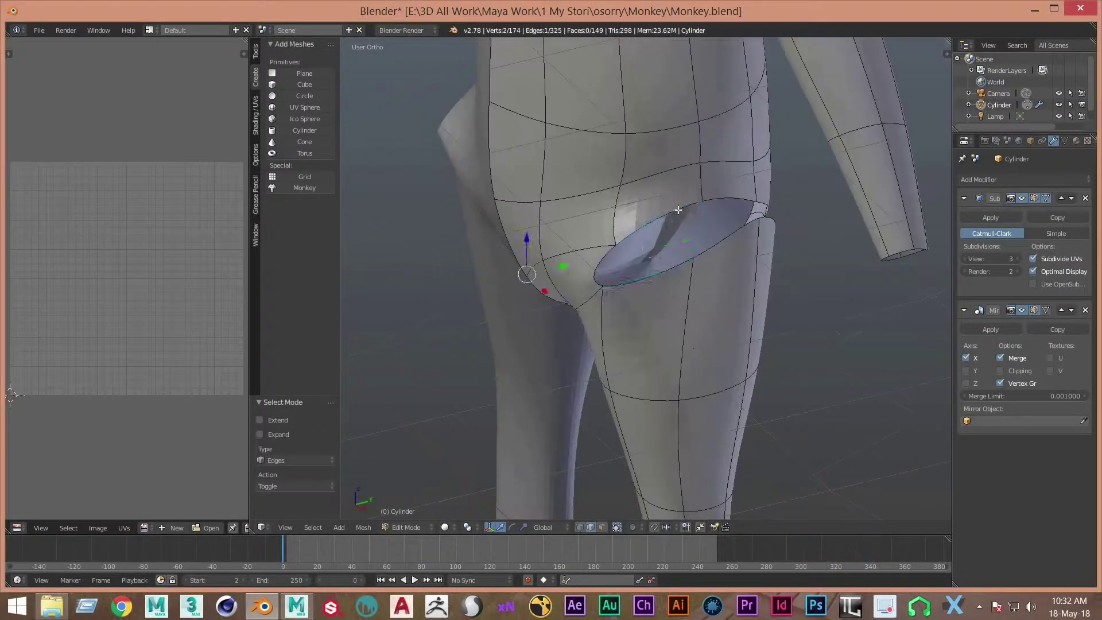
key(1)
middle_drag(794, 350, 693, 199)
shift+right_click(672, 228)
key(ctrl+e)
click(745, 261)
mouse_move(745, 261)
middle_down()
mouse_move(691, 193)
mouse_move(561, 373)
middle_up()
Fill the remaining hip gap, then in right side view move the bottom leg edge.
key(f)
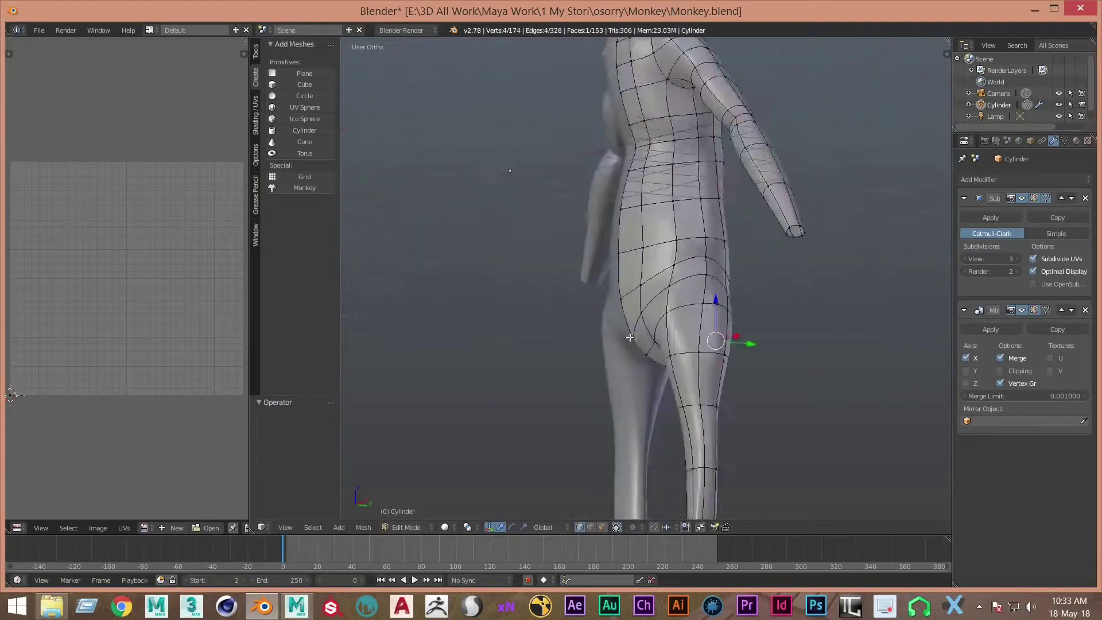
key(KP_3)
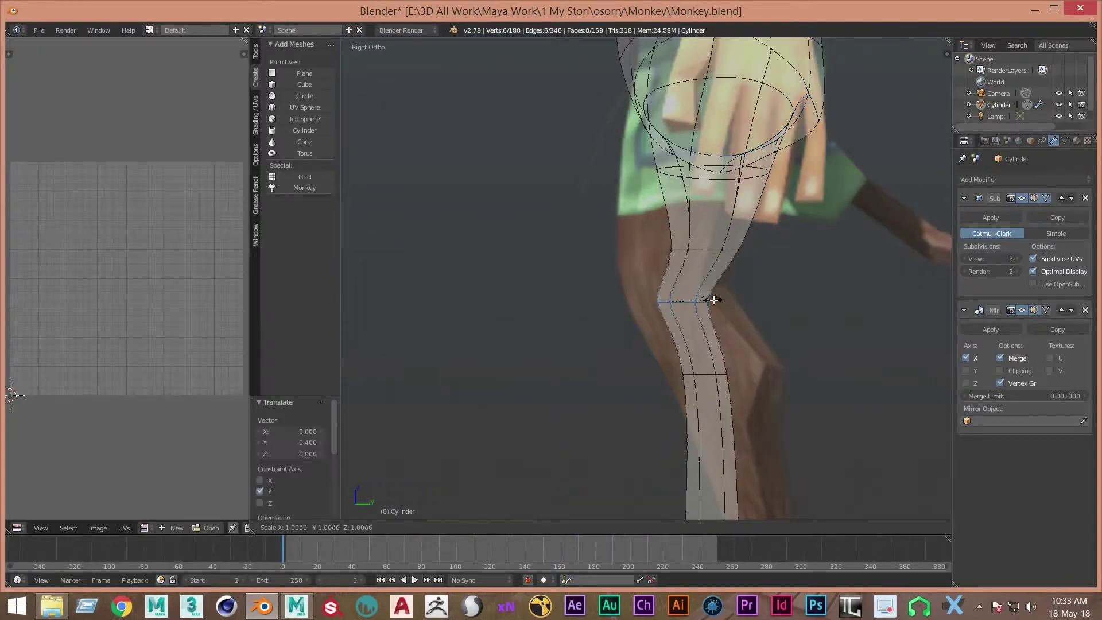
shift+scroll(713, 248, down, 3)
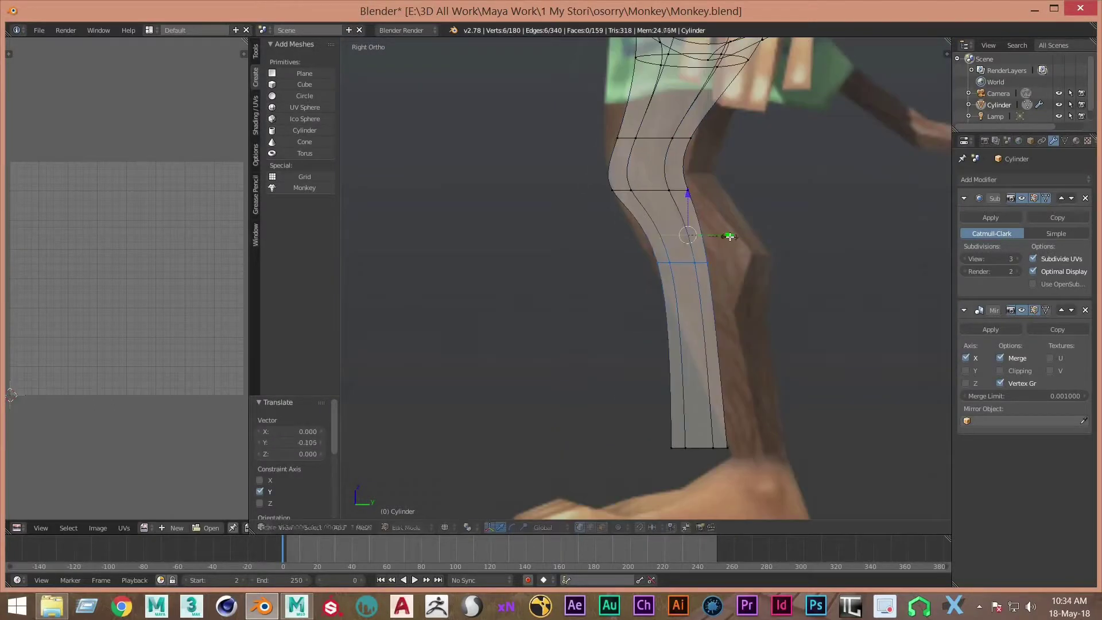
click(735, 362)
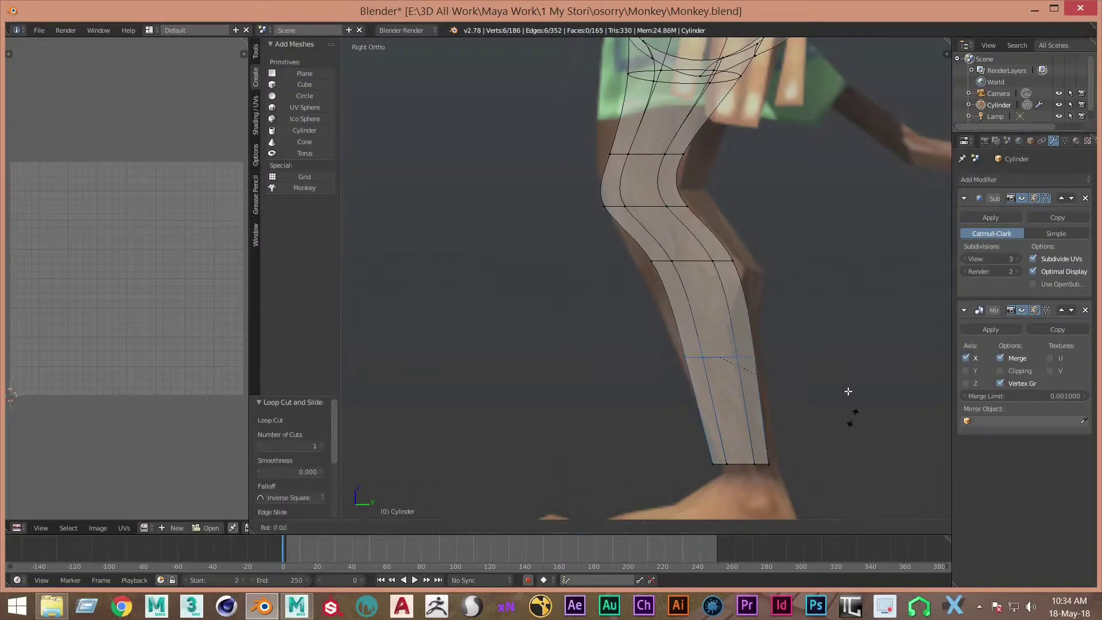
click(720, 254)
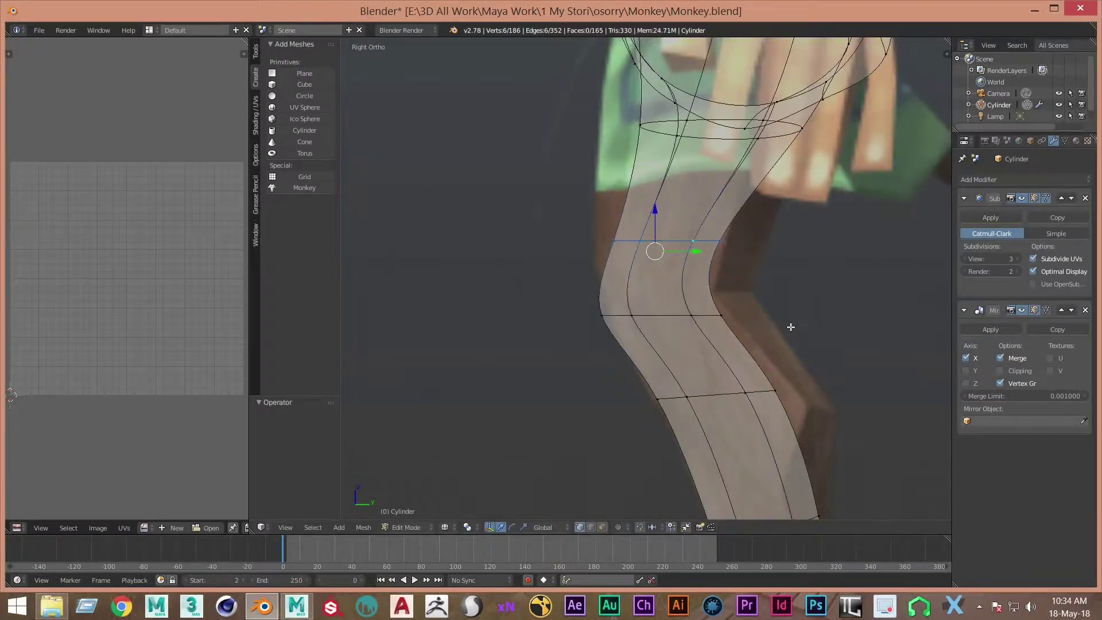
Move the knee vertices along Y to follow the side reference's bend.
mouse_move(604, 364)
middle_down()
mouse_move(654, 333)
mouse_move(565, 246)
middle_up()
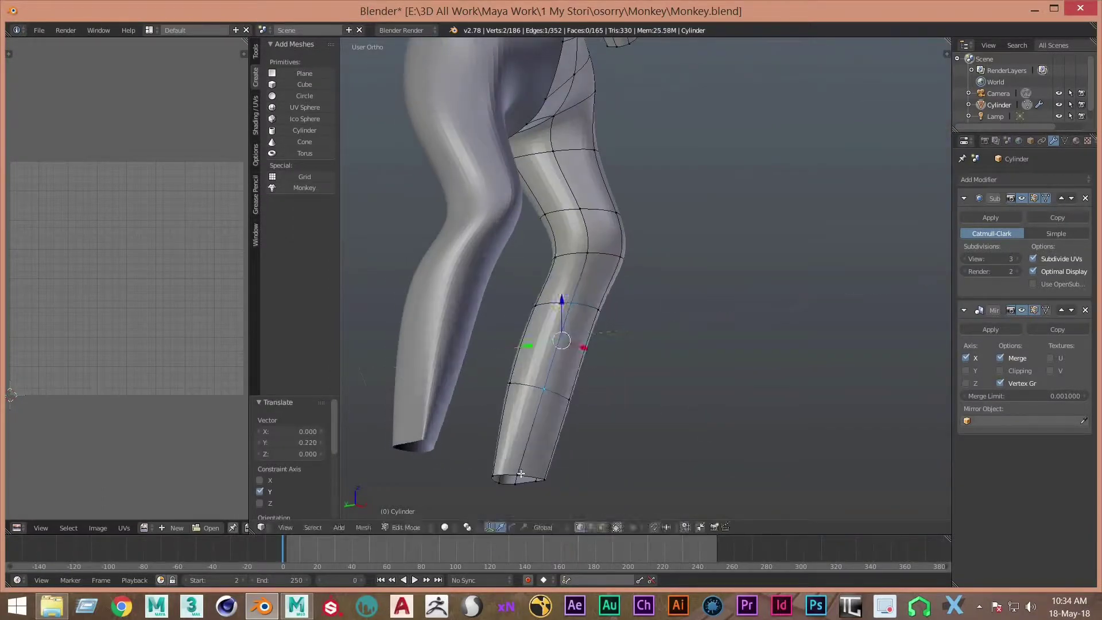
drag(860, 273, 868, 276)
middle_drag(868, 276, 740, 304)
Cut a new edge loop across the leg and raise the selected vertices slightly.
key(ctrl+r)
click(738, 308)
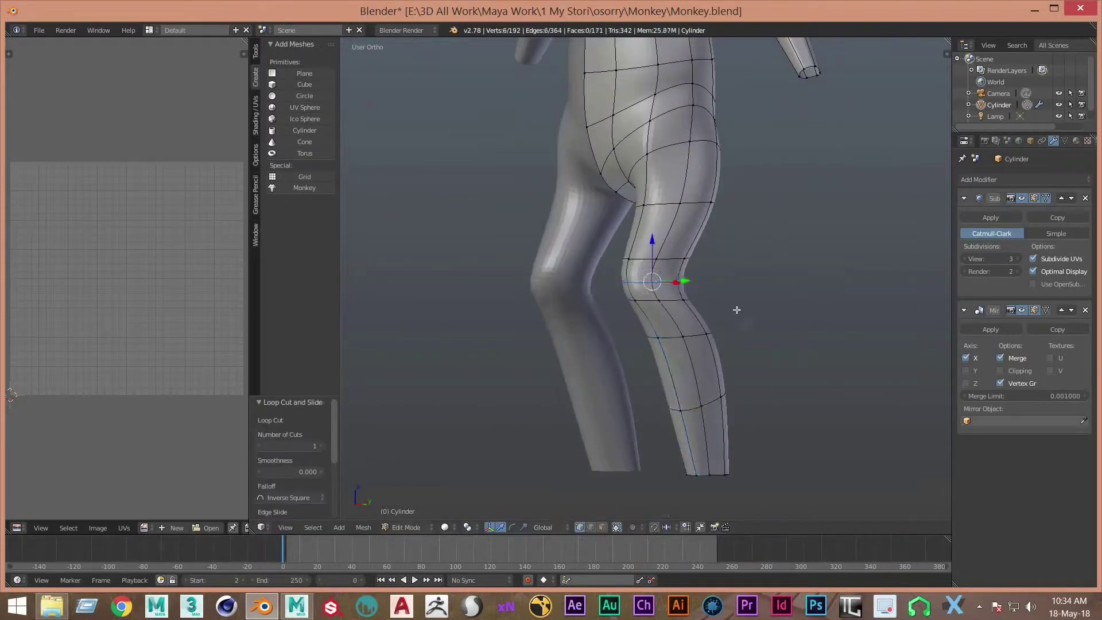
right_click(691, 250)
drag(684, 195, 685, 178)
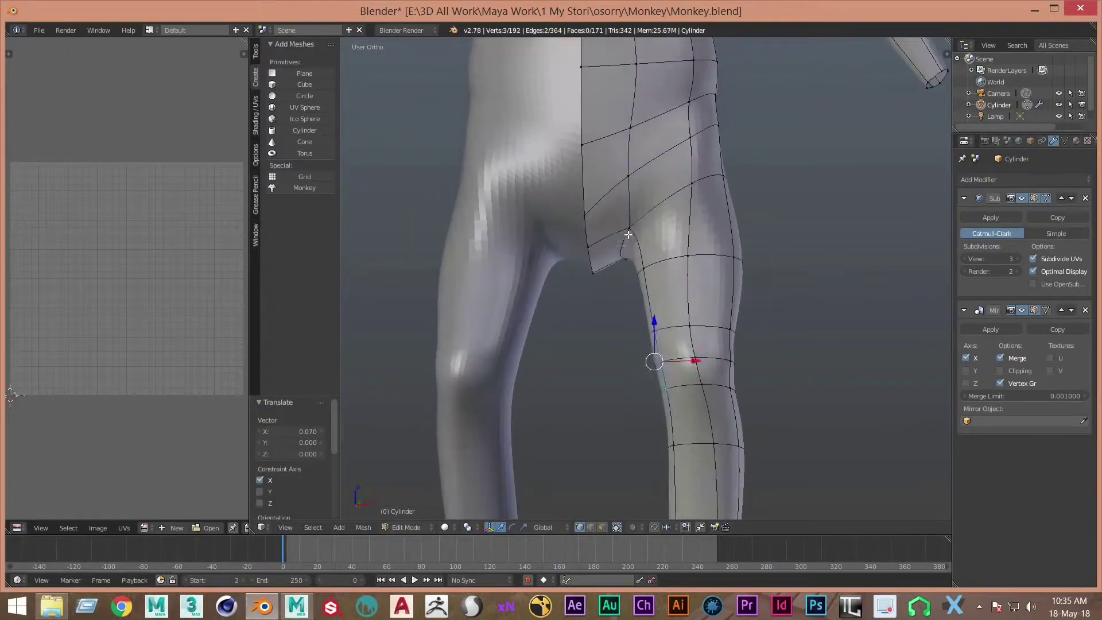
mouse_move(660, 287)
middle_down()
mouse_move(715, 234)
mouse_move(683, 246)
middle_up()
Push a hip vertex along Y and lift hip vertices along Z.
right_click(763, 293)
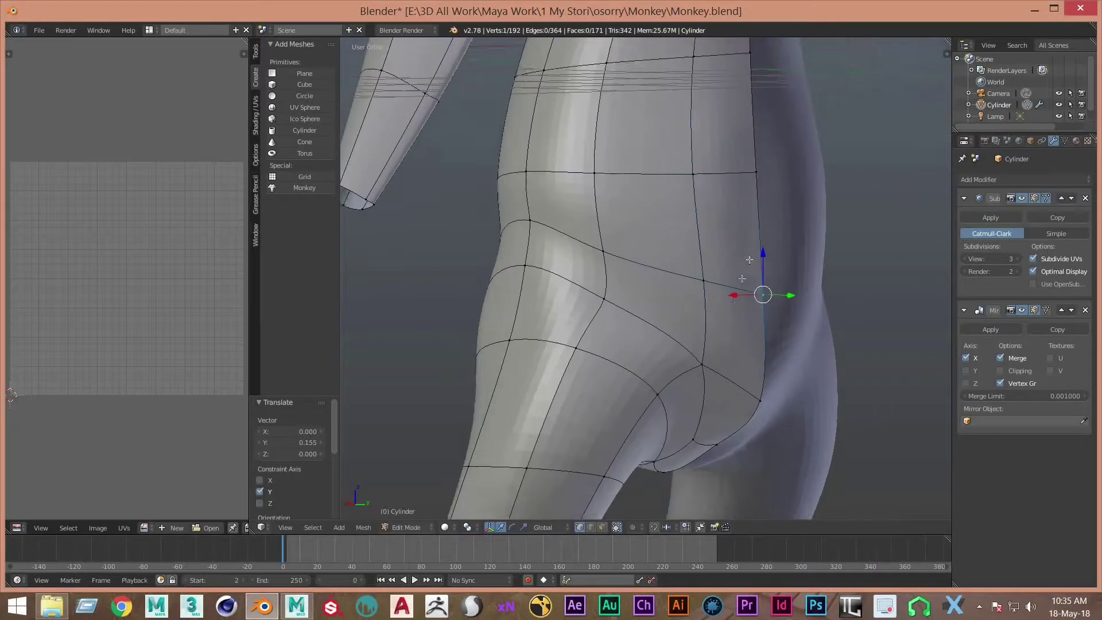
drag(763, 293, 771, 344)
mouse_move(770, 344)
middle_down()
mouse_move(662, 273)
mouse_move(744, 217)
middle_up()
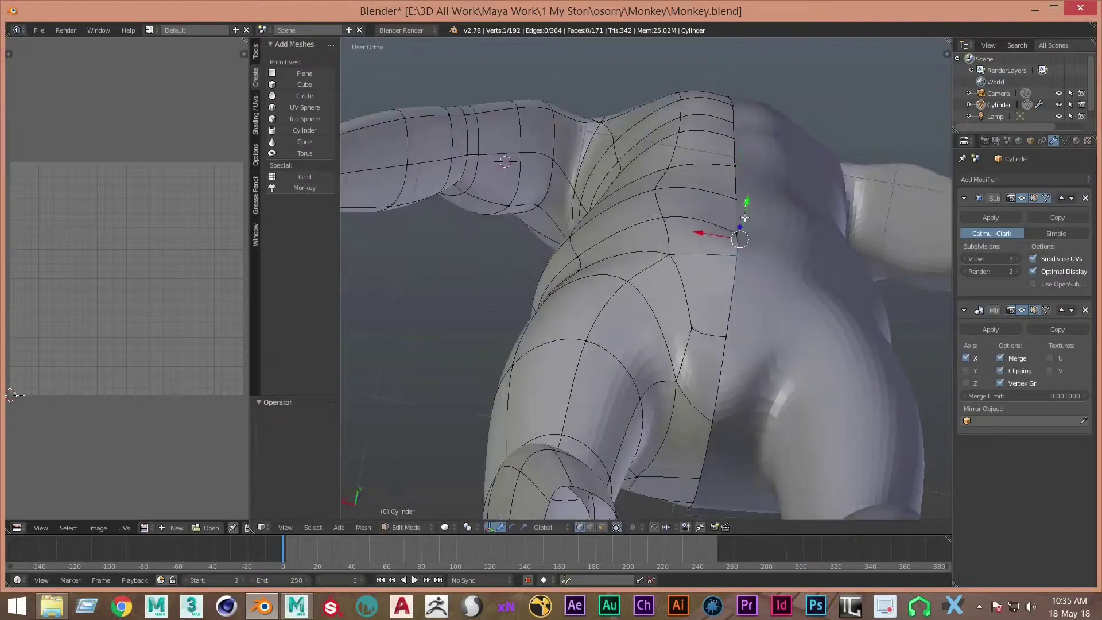
mouse_move(728, 401)
middle_down()
mouse_move(705, 344)
mouse_move(694, 246)
mouse_move(733, 344)
middle_up()
shift+right_click(706, 344)
key(g)
key(z)
click(693, 241)
Nudge the remaining hip and crotch vertices along Y.
right_click(694, 241)
mouse_move(662, 242)
middle_down()
mouse_move(597, 282)
mouse_move(782, 263)
mouse_move(858, 194)
middle_up()
shift+right_click(746, 198)
key(g)
key(y)
click(724, 193)
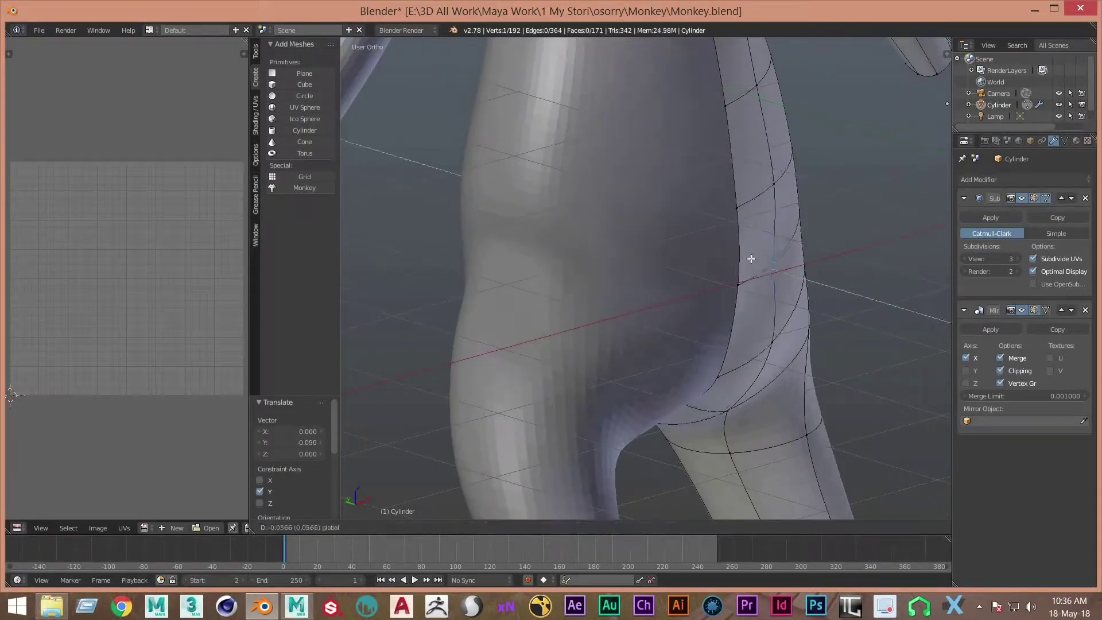
click(751, 258)
scroll(751, 258, down, 5)
scroll(616, 327, up, 5)
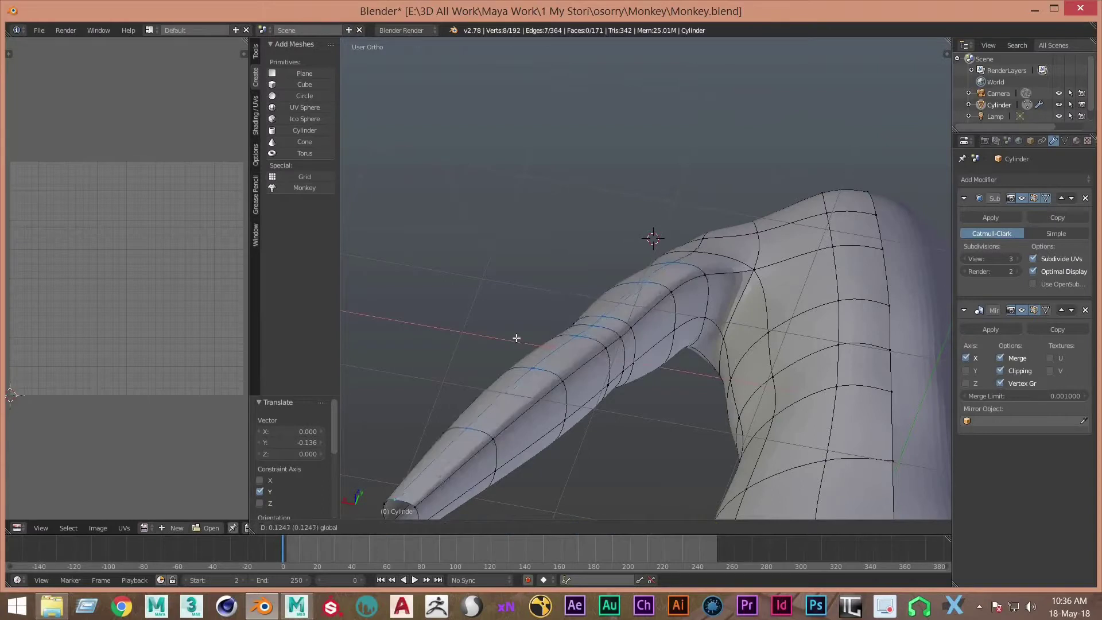
click(517, 338)
mouse_move(517, 338)
middle_down()
mouse_move(652, 227)
mouse_move(746, 218)
mouse_move(688, 115)
middle_up()
Nudge a torso vertex upward to refine the shoulder shape.
right_click(760, 218)
key(g)
click(760, 201)
key(a)
In the right side view, shift a leg edge along Y to match the reference.
key(KP_3)
scroll(596, 208, up, 5)
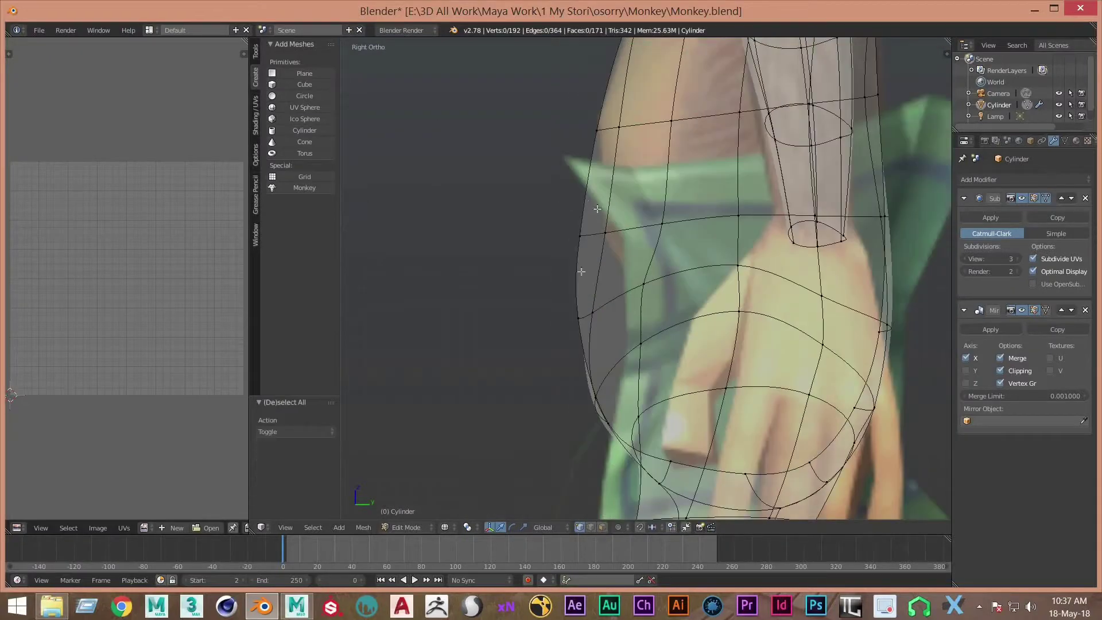
shift+middle_drag(596, 209, 573, 144)
right_click(565, 244)
key(g)
key(y)
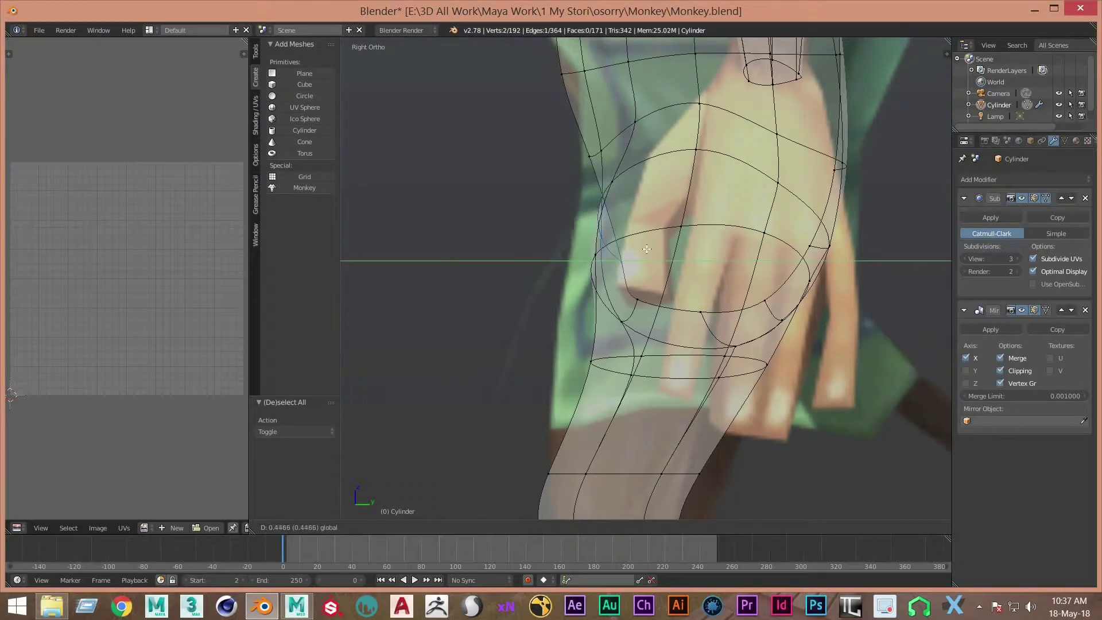
scroll(646, 249, down, 5)
scroll(602, 287, up, 5)
click(603, 344)
Slide a leg edge loop along Y and begin scaling it to fit the reference.
shift+middle_drag(602, 344, 581, 383)
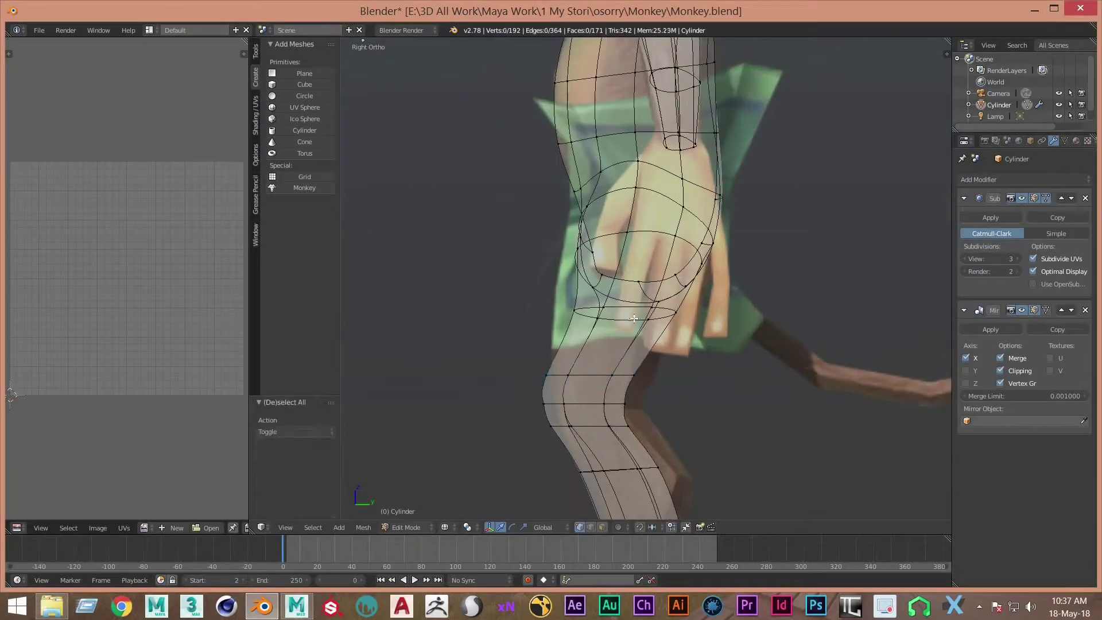
alt+right_click(633, 317)
key(g)
key(y)
click(650, 311)
shift+middle_drag(649, 311, 650, 312)
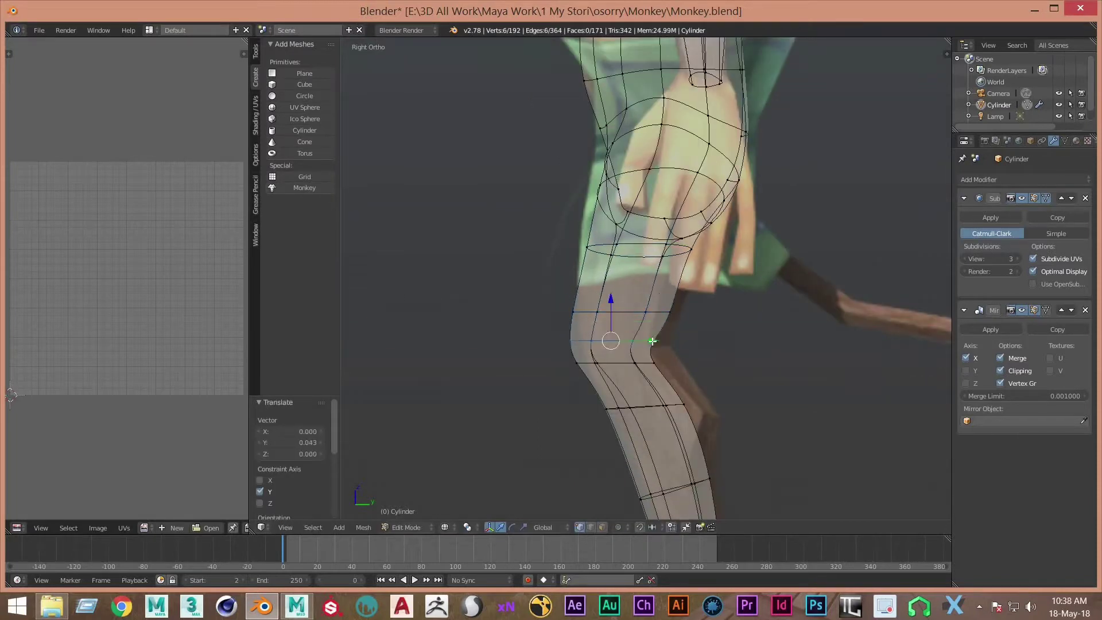
shift+middle_drag(673, 398, 696, 310)
key(s)
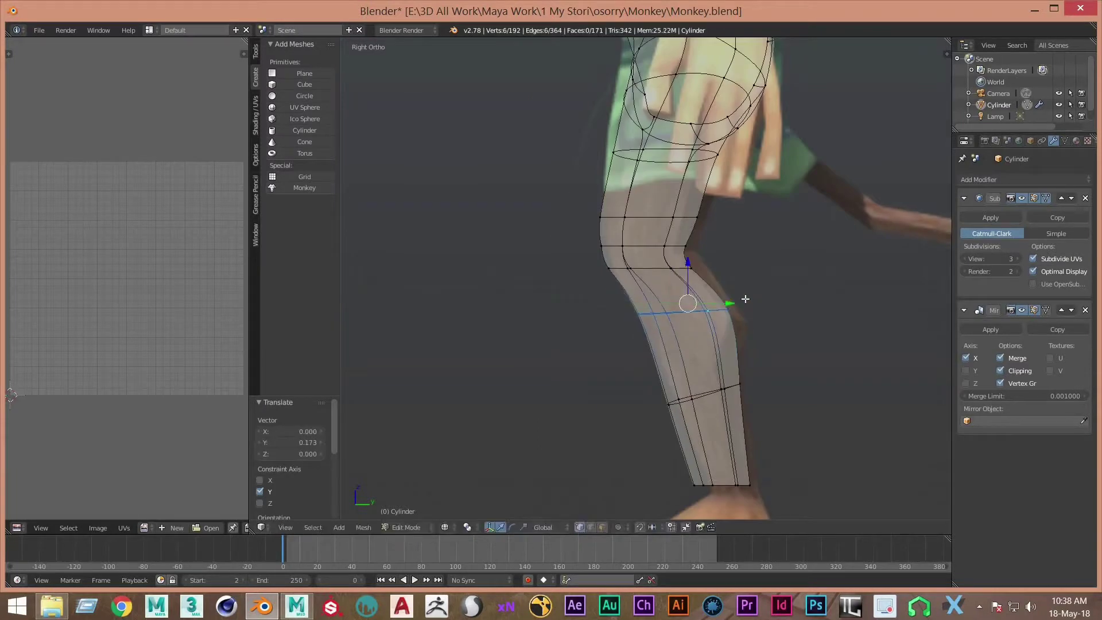